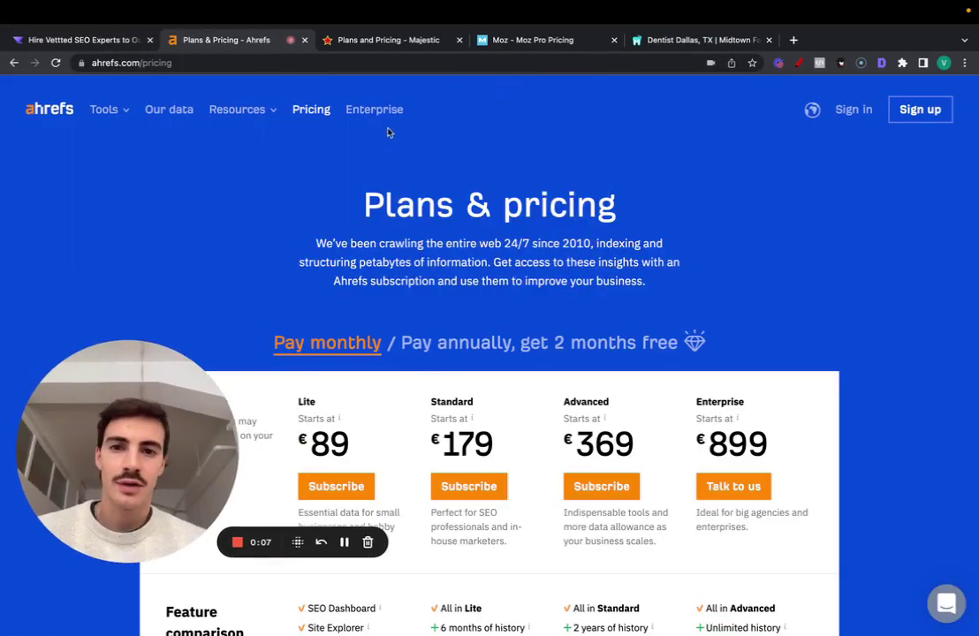
Compare the monthly plan prices on the Ahrefs, Majestic and Moz Pro pricing pages.
{"action": "left_click", "coordinate": [388, 40]}
{"action": "left_click", "coordinate": [527, 41]}
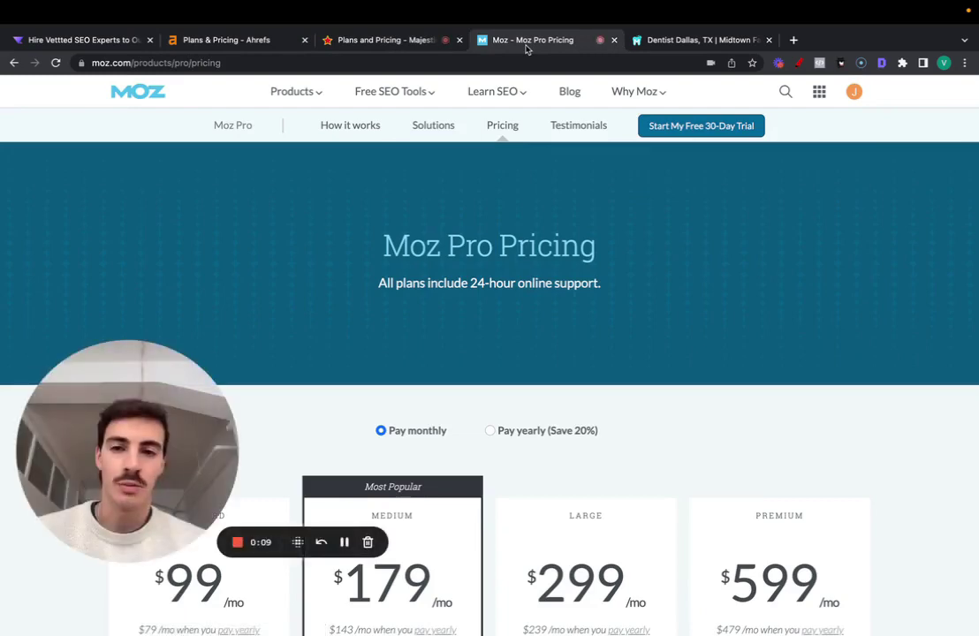
{"action": "left_click_drag", "start_coordinate": [135, 469], "coordinate": [494, 296]}
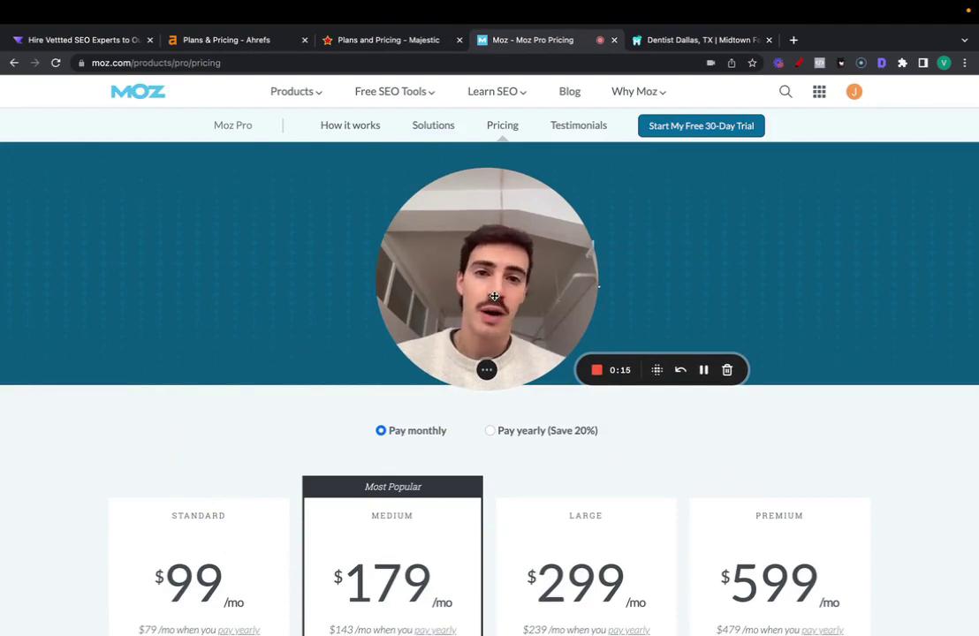
{"action": "left_click", "coordinate": [250, 37]}
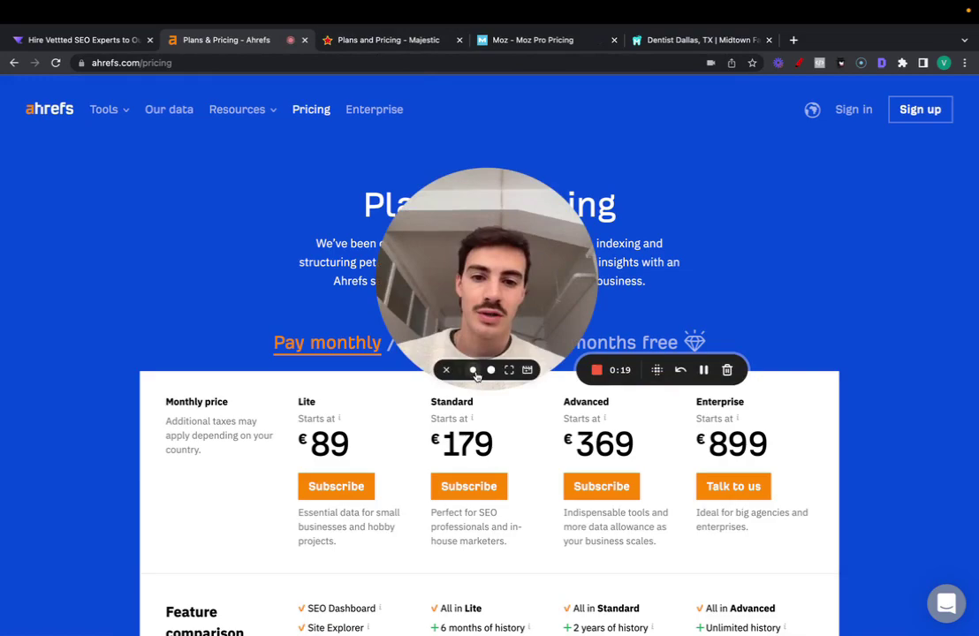
{"action": "left_click", "coordinate": [474, 371]}
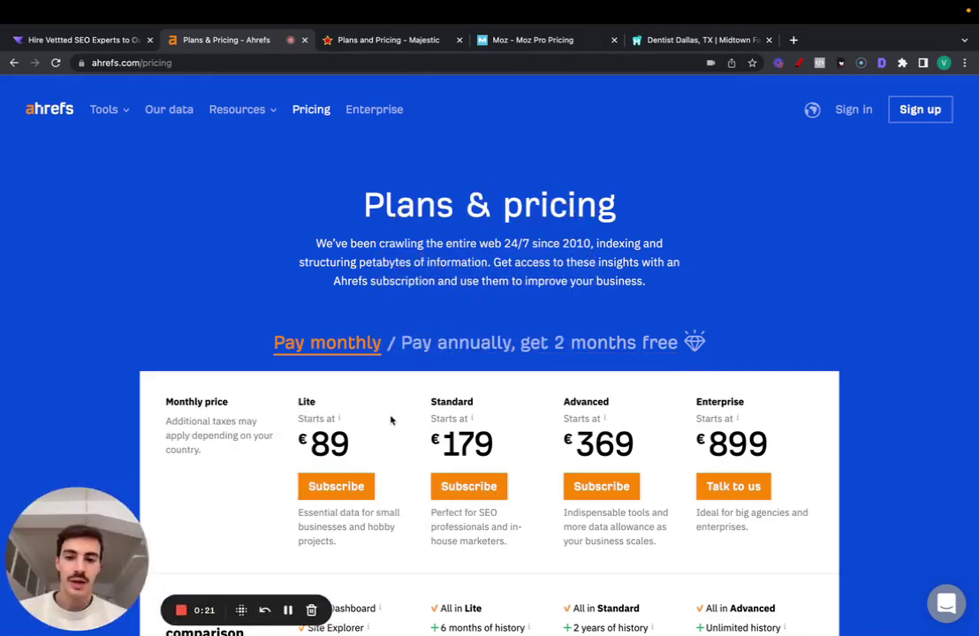
{"action": "scroll", "coordinate": [392, 420], "scroll_direction": "down", "scroll_amount": 1}
{"action": "scroll", "coordinate": [389, 404], "scroll_direction": "down", "scroll_amount": 1}
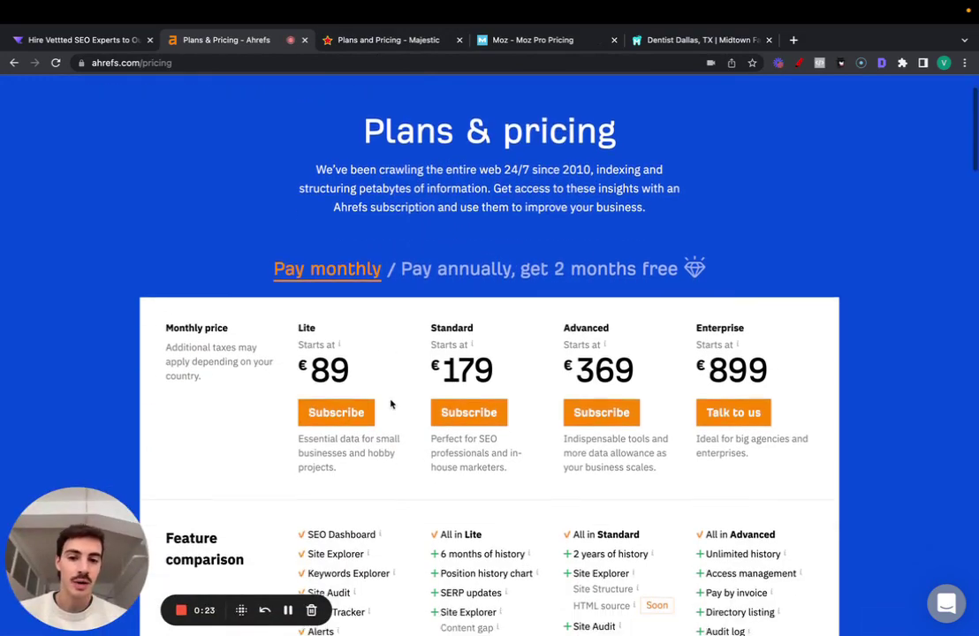
{"action": "scroll", "coordinate": [354, 340], "scroll_direction": "down", "scroll_amount": 1}
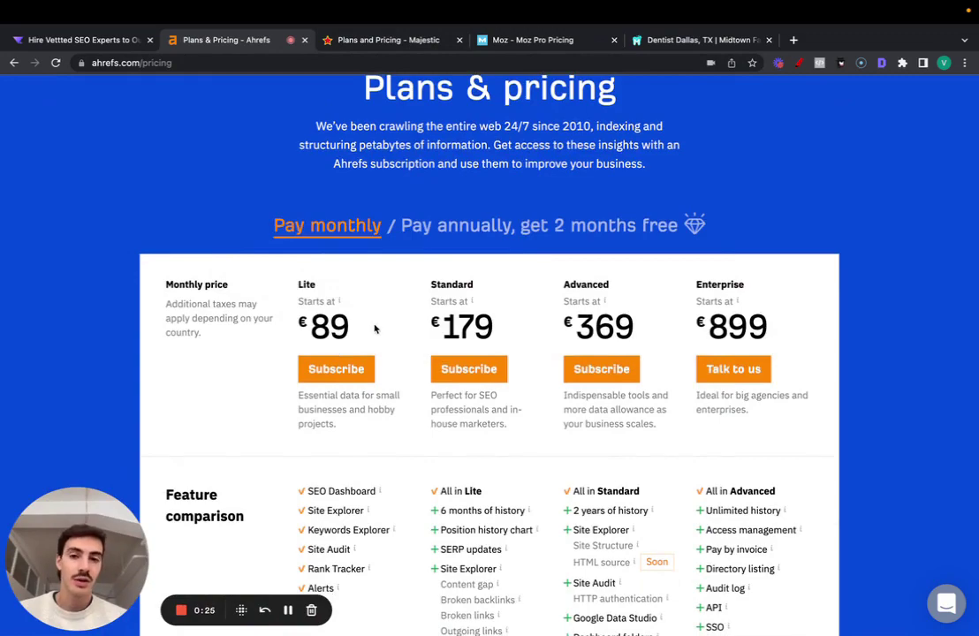
{"action": "left_click", "coordinate": [384, 40]}
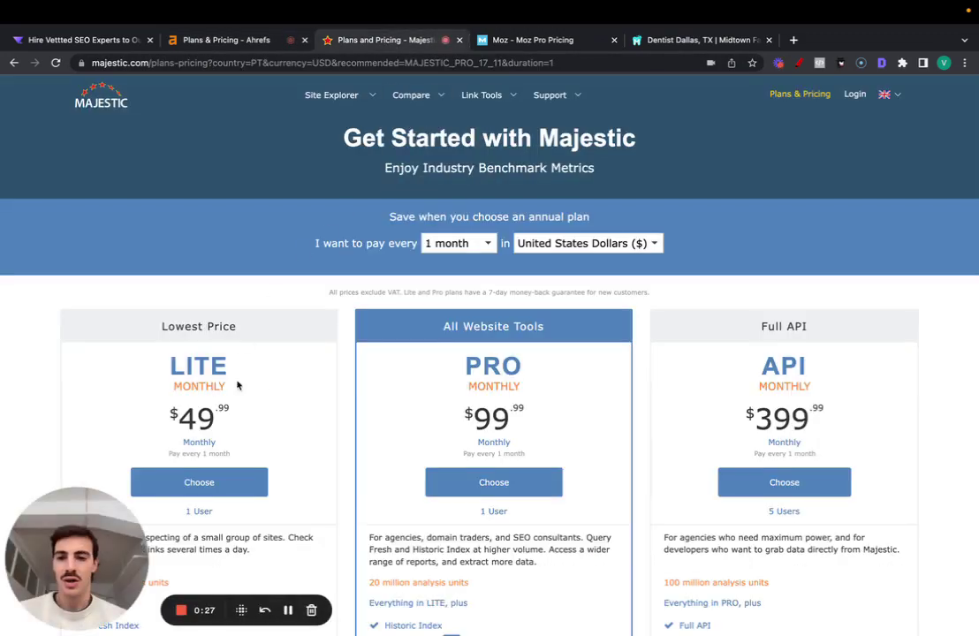
{"action": "left_click", "coordinate": [533, 40]}
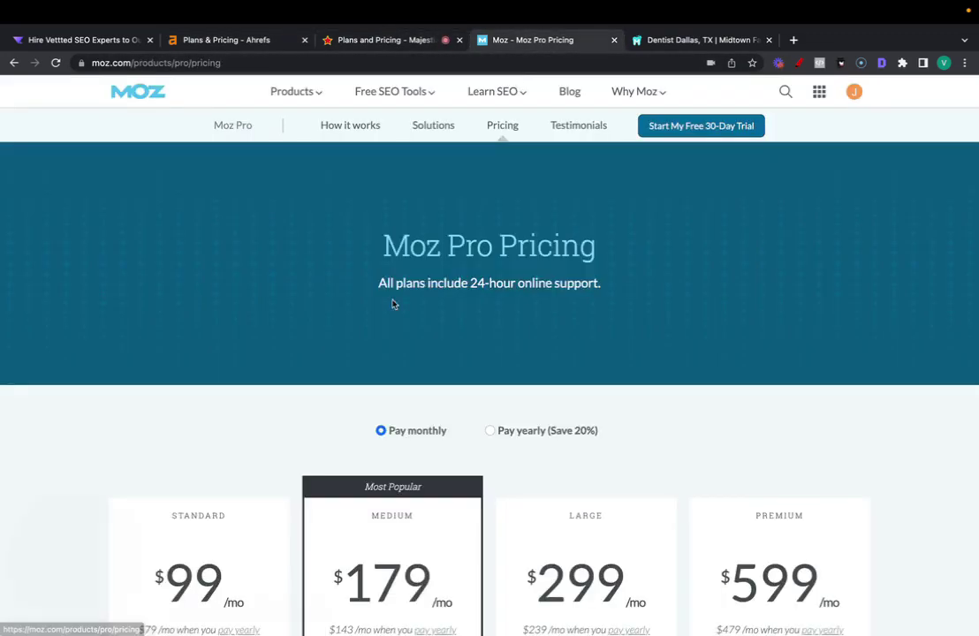
{"action": "scroll", "coordinate": [268, 386], "scroll_direction": "down", "scroll_amount": 2}
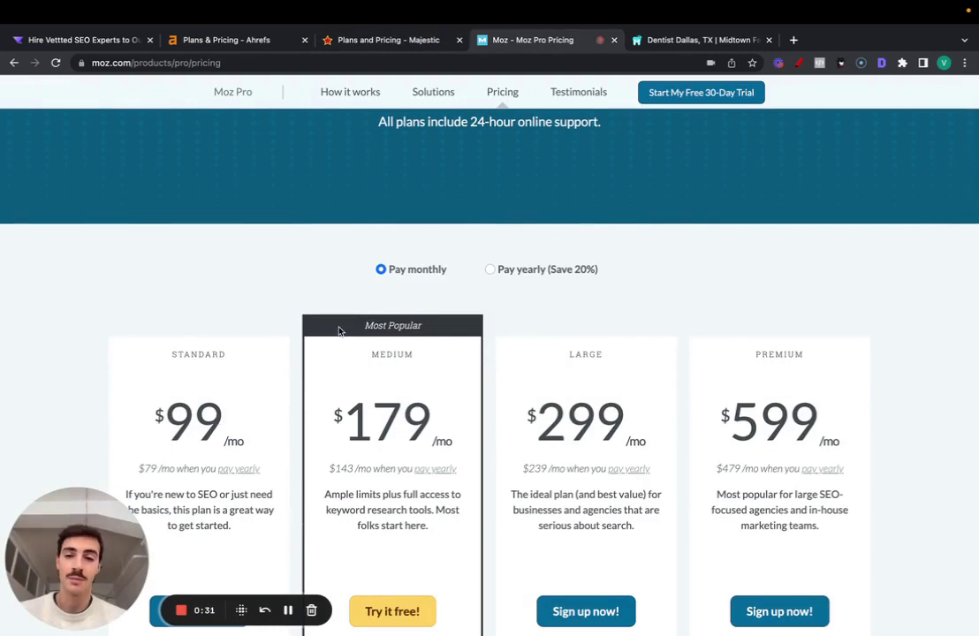
Switch to the Vettted site and open the account's Campaigns page.
{"action": "left_click", "coordinate": [89, 39]}
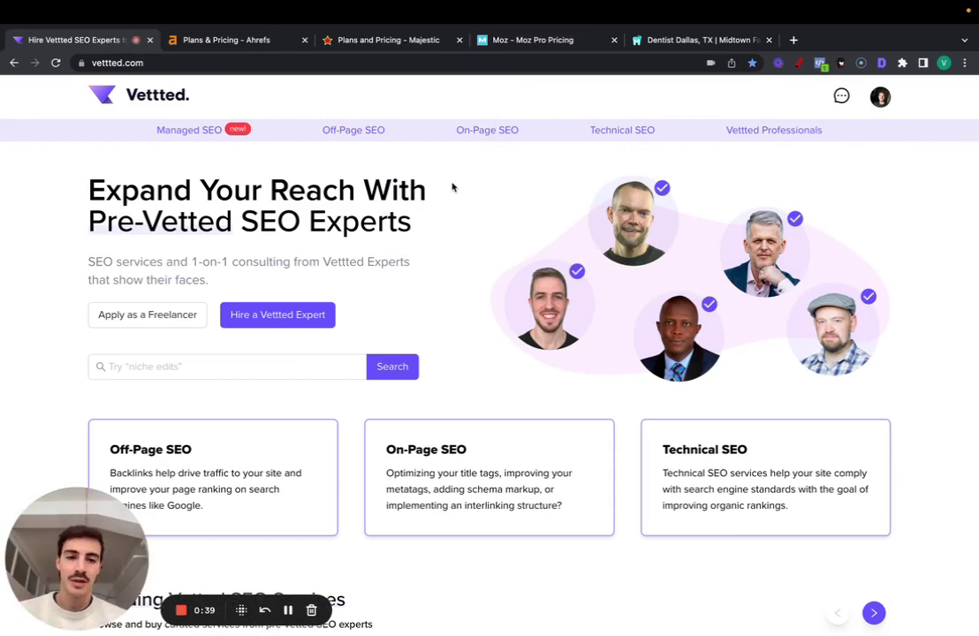
{"action": "left_click", "coordinate": [880, 97]}
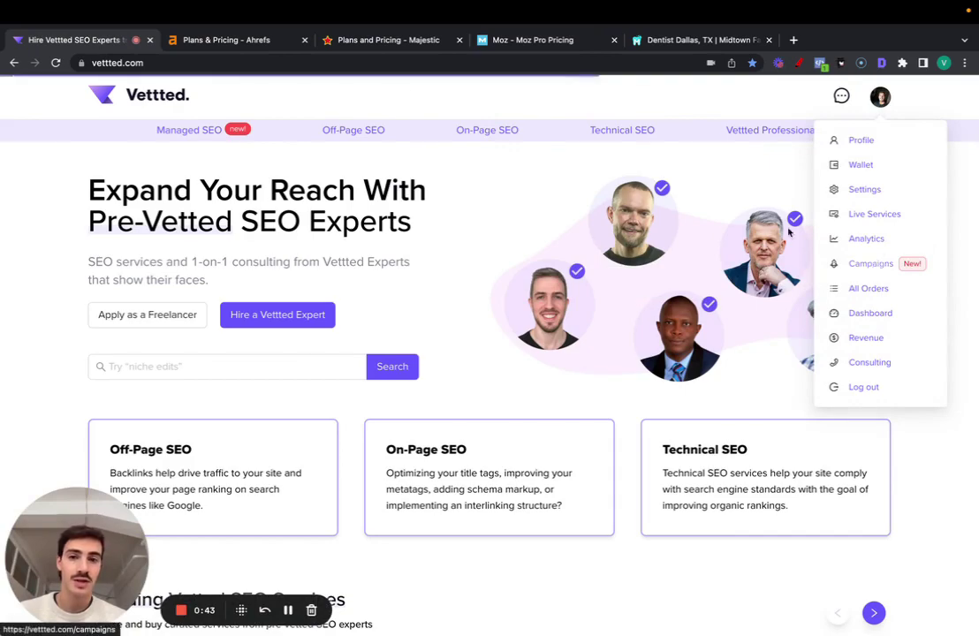
{"action": "left_click", "coordinate": [243, 42]}
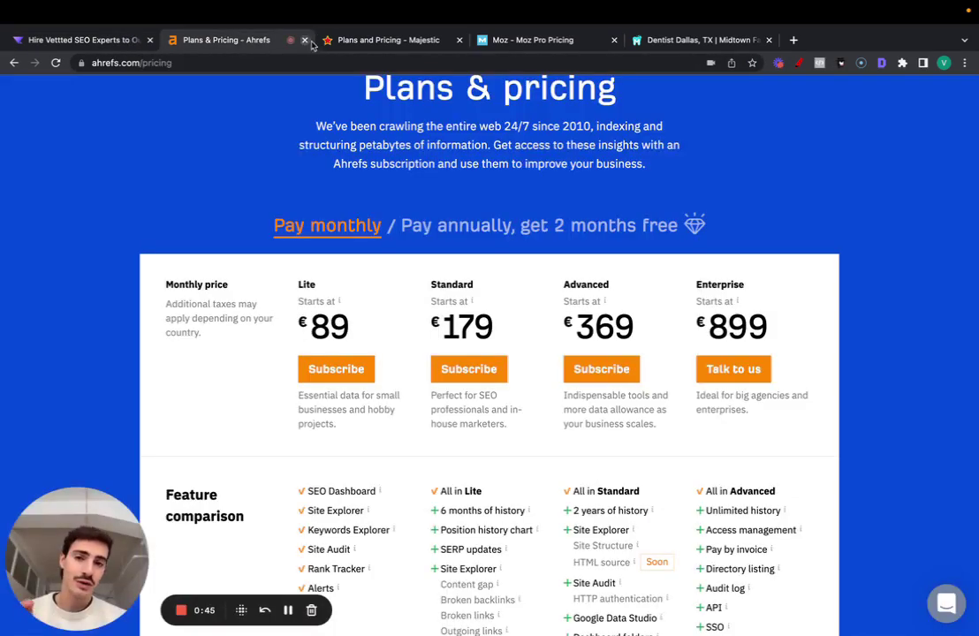
{"action": "left_click", "coordinate": [344, 41]}
{"action": "left_click", "coordinate": [499, 42]}
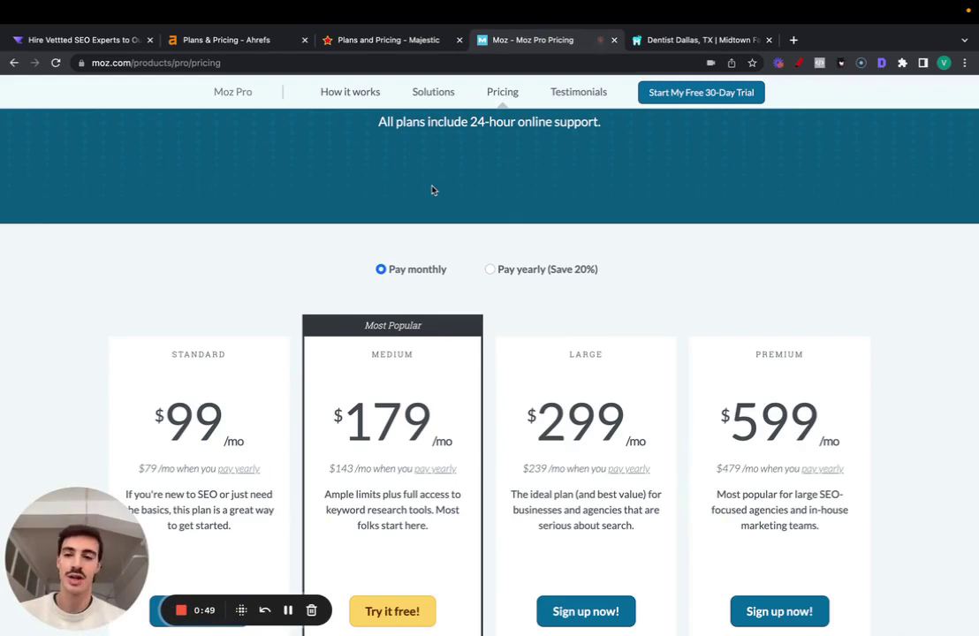
{"action": "left_click", "coordinate": [96, 42]}
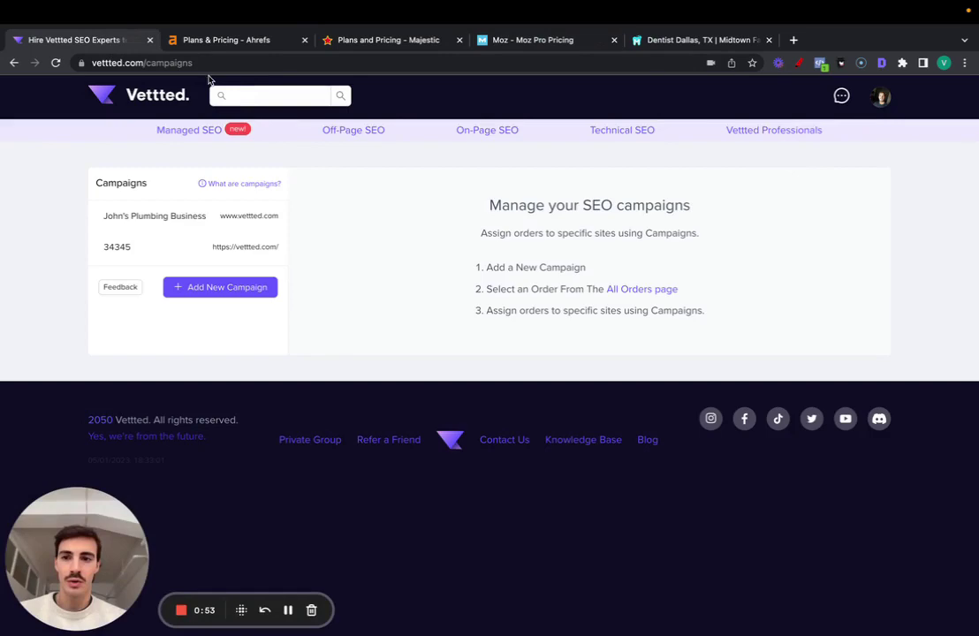
{"action": "left_click", "coordinate": [130, 63]}
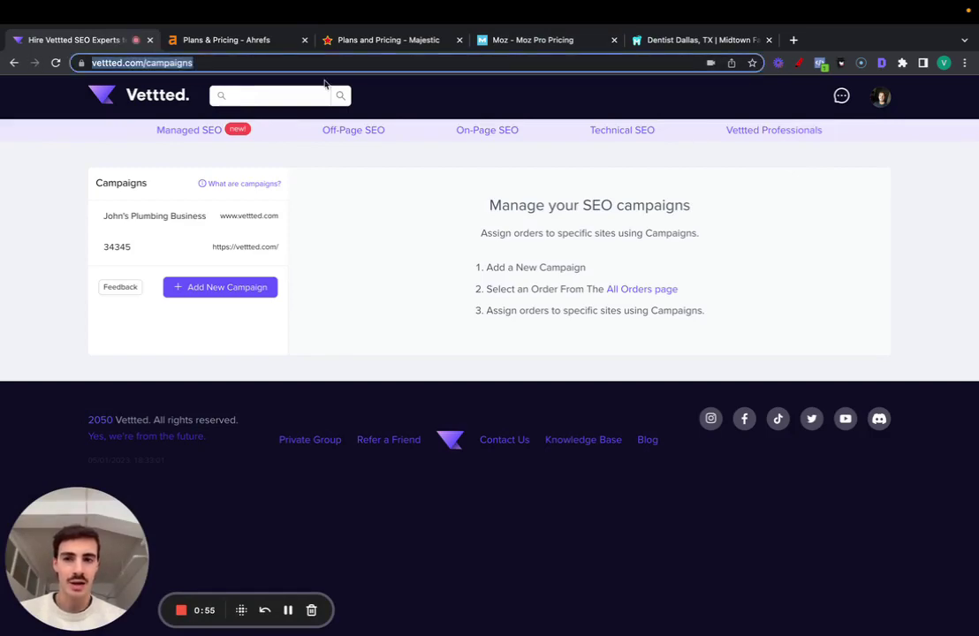
{"action": "left_click", "coordinate": [24, 226]}
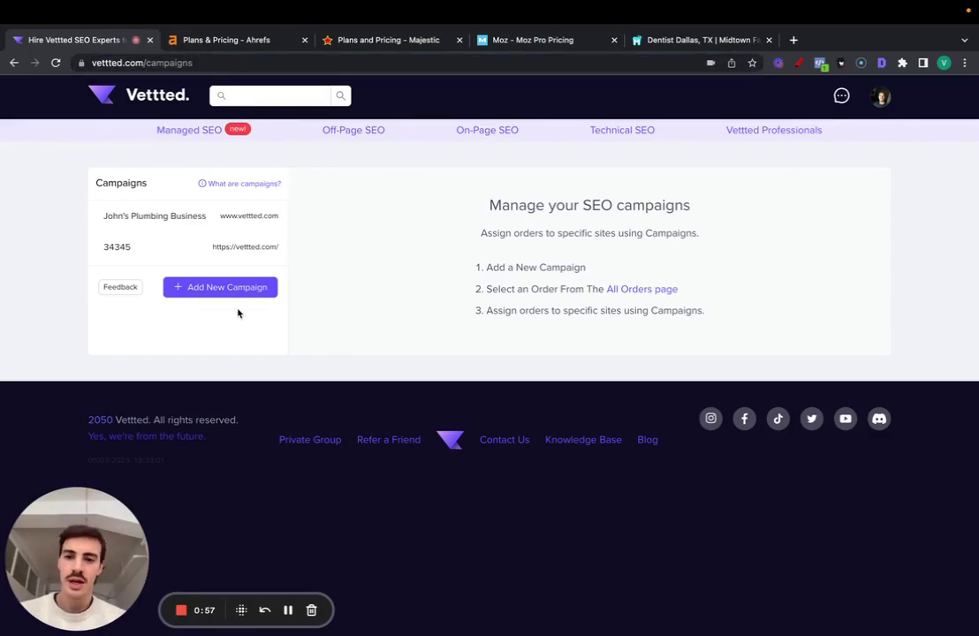
Start a new SEO campaign and name it "My dentist client".
{"action": "left_click", "coordinate": [238, 293]}
{"action": "left_click", "coordinate": [426, 200]}
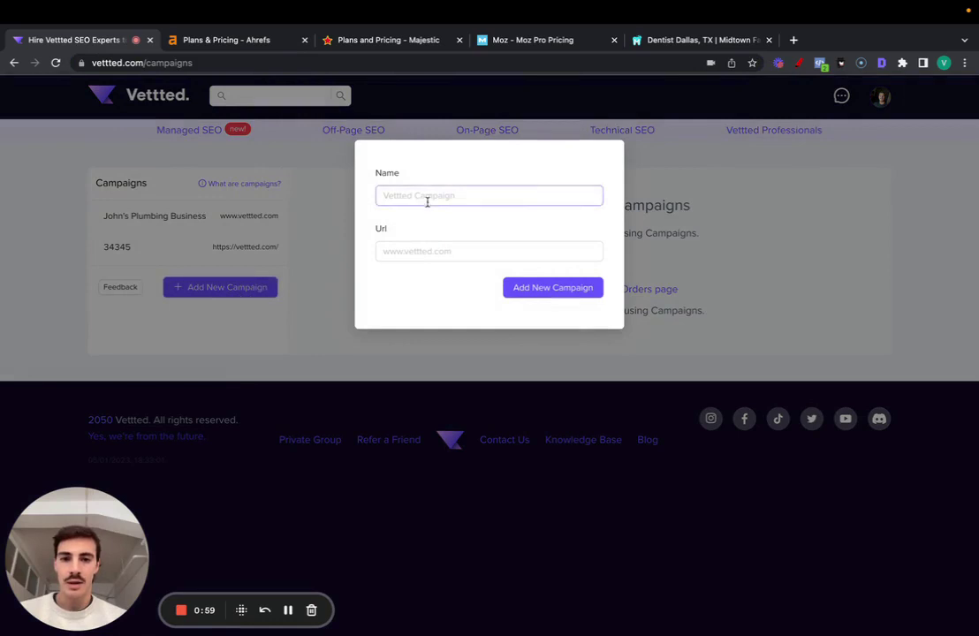
{"action": "type", "text": "My denti"}
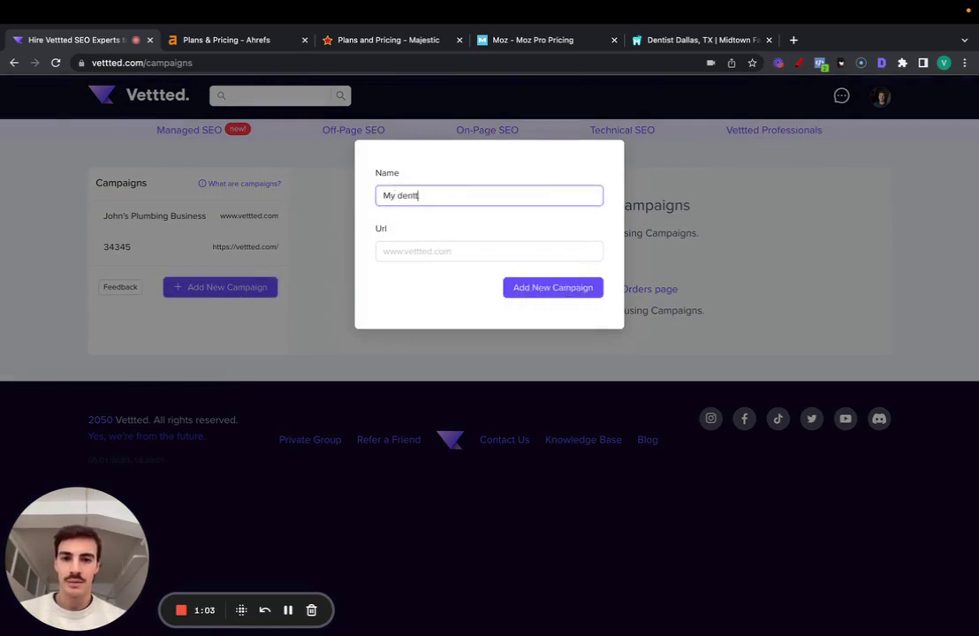
{"action": "type", "text": "st client"}
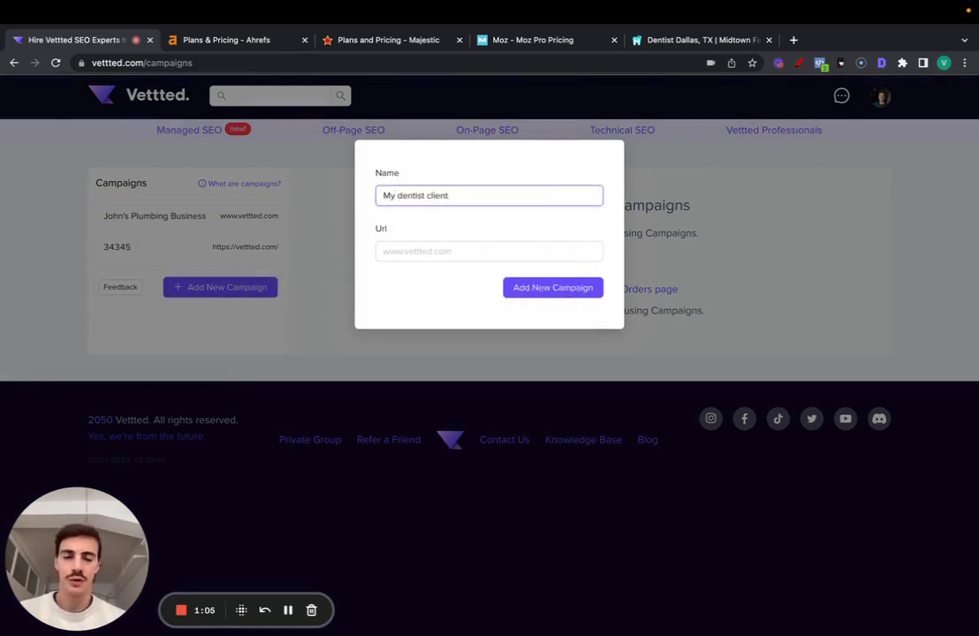
{"action": "left_click_drag", "start_coordinate": [698, 40], "coordinate": [257, 40]}
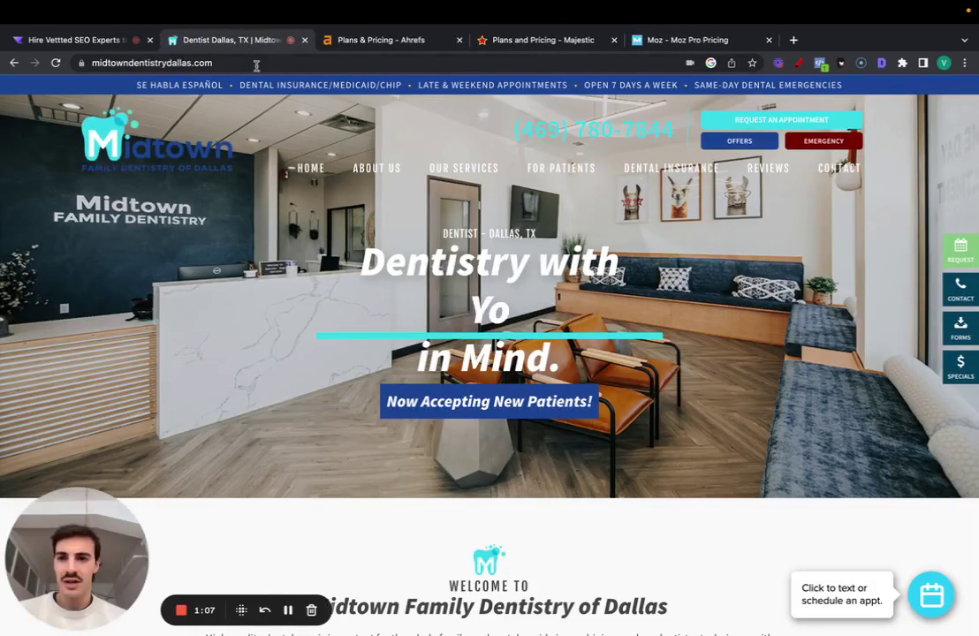
{"action": "left_click", "coordinate": [257, 63]}
{"action": "key", "text": "ctrl+c"}
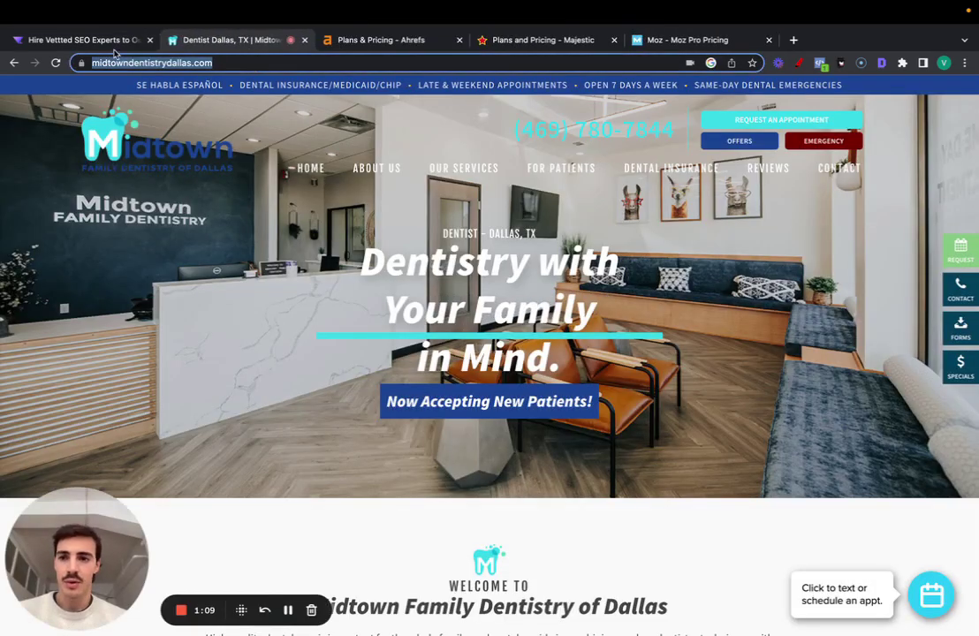
{"action": "left_click", "coordinate": [84, 40]}
{"action": "left_click", "coordinate": [433, 248]}
{"action": "key", "text": "ctrl+v"}
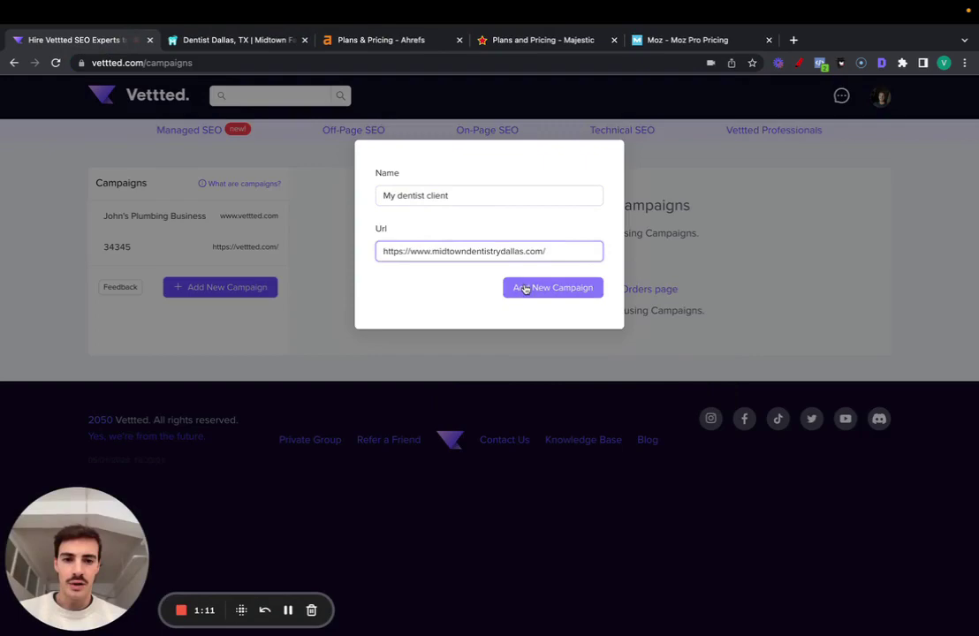
{"action": "left_click", "coordinate": [523, 288]}
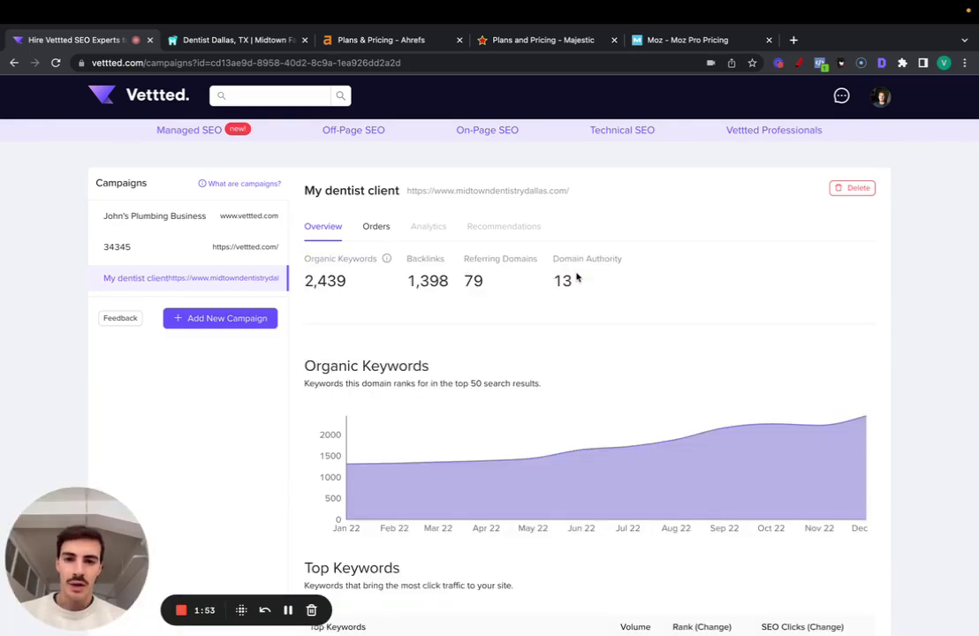
Review the dentist campaign's organic keywords, backlinks, referring domains and domain authority, plus the Organic Keywords chart.
{"action": "scroll", "coordinate": [530, 238], "scroll_direction": "down", "scroll_amount": 2}
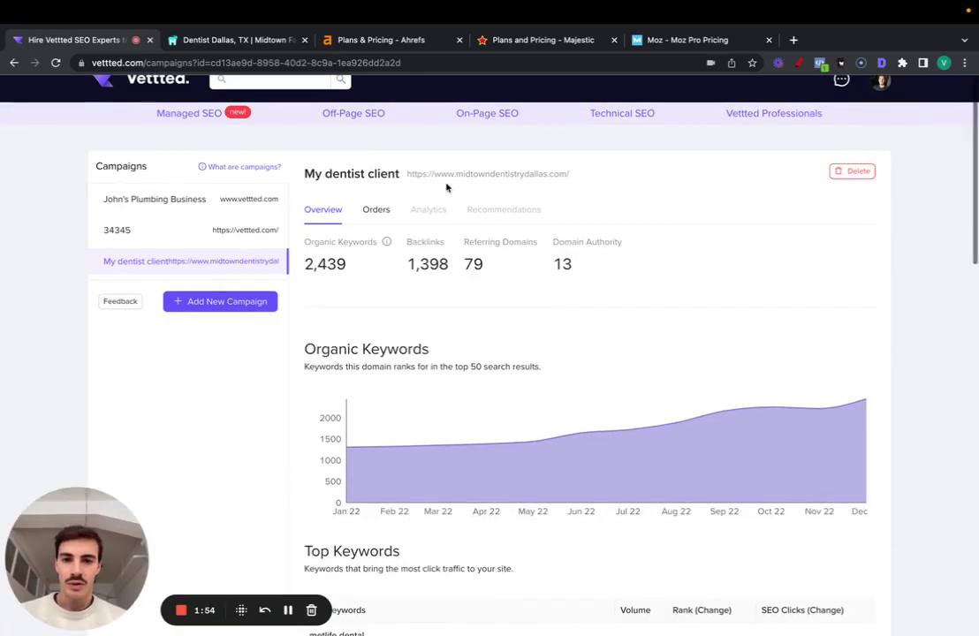
{"action": "triple_click", "coordinate": [396, 154]}
{"action": "scroll", "coordinate": [526, 177], "scroll_direction": "down", "scroll_amount": 4}
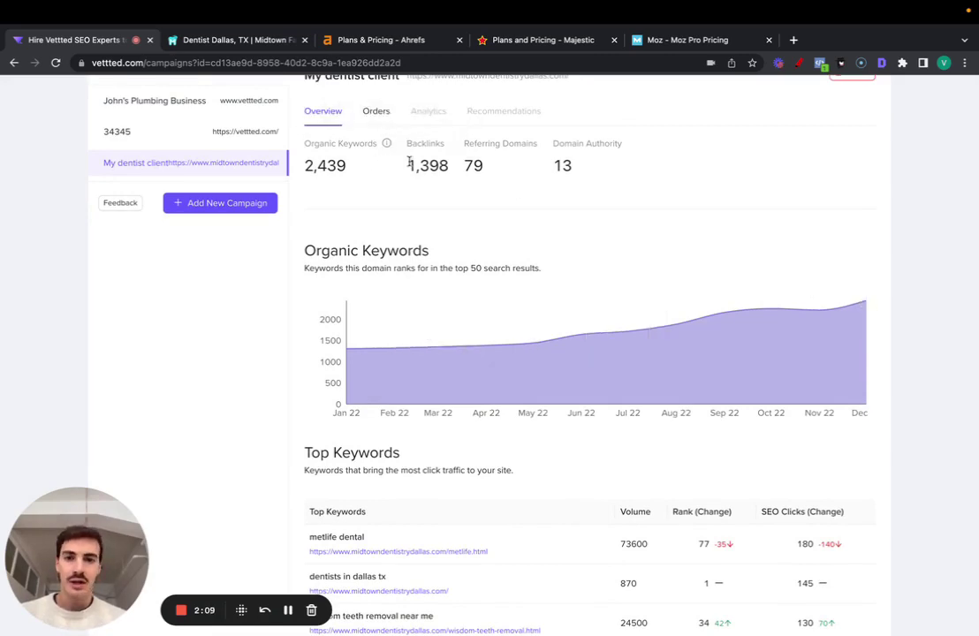
{"action": "left_click_drag", "start_coordinate": [417, 164], "coordinate": [437, 159]}
{"action": "left_click", "coordinate": [463, 173]}
{"action": "double_click", "coordinate": [472, 166]}
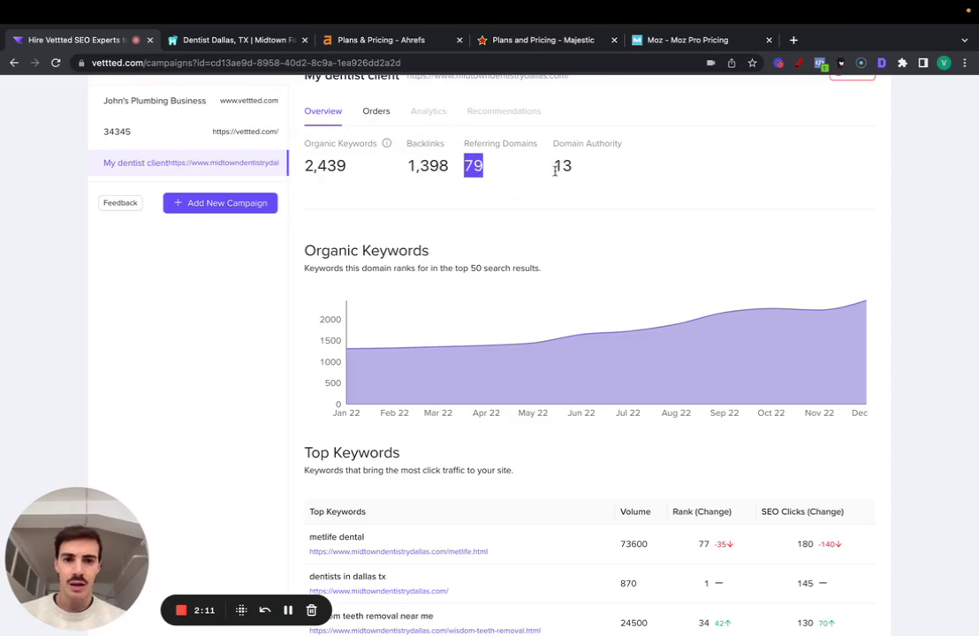
{"action": "double_click", "coordinate": [562, 166]}
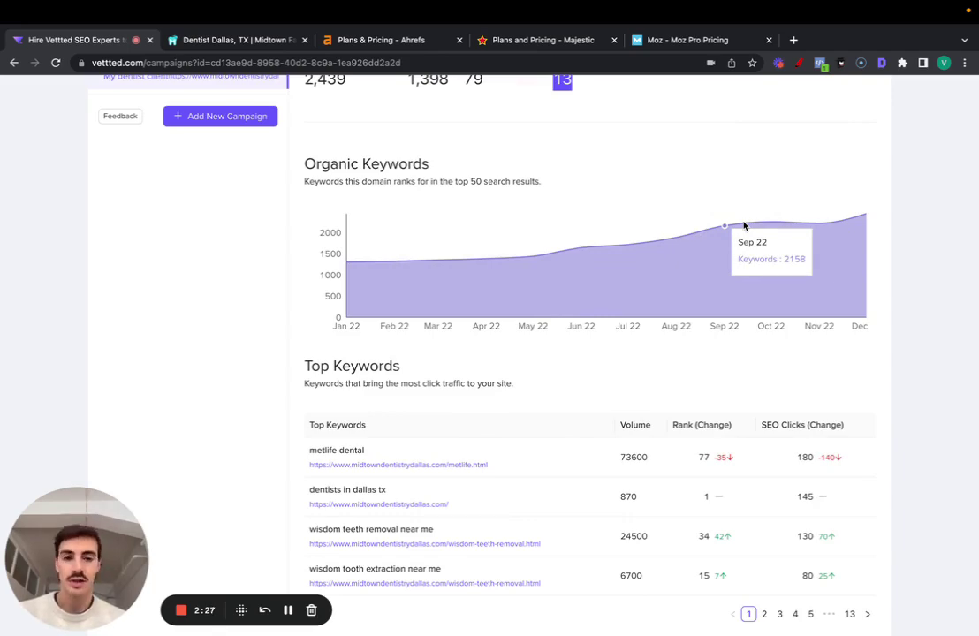
{"action": "scroll", "coordinate": [744, 226], "scroll_direction": "up", "scroll_amount": 1}
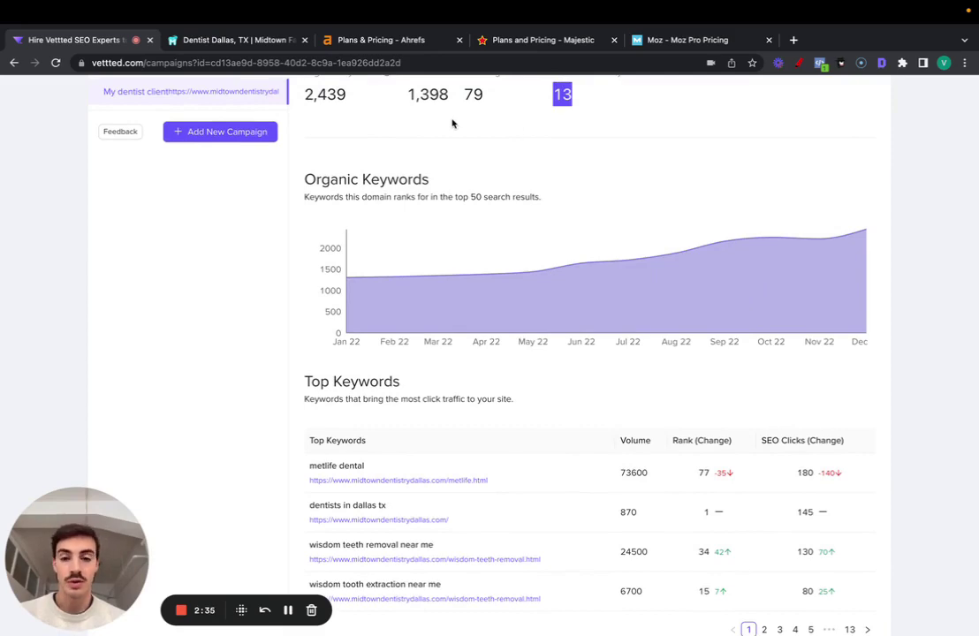
{"action": "scroll", "coordinate": [614, 171], "scroll_direction": "down", "scroll_amount": 1}
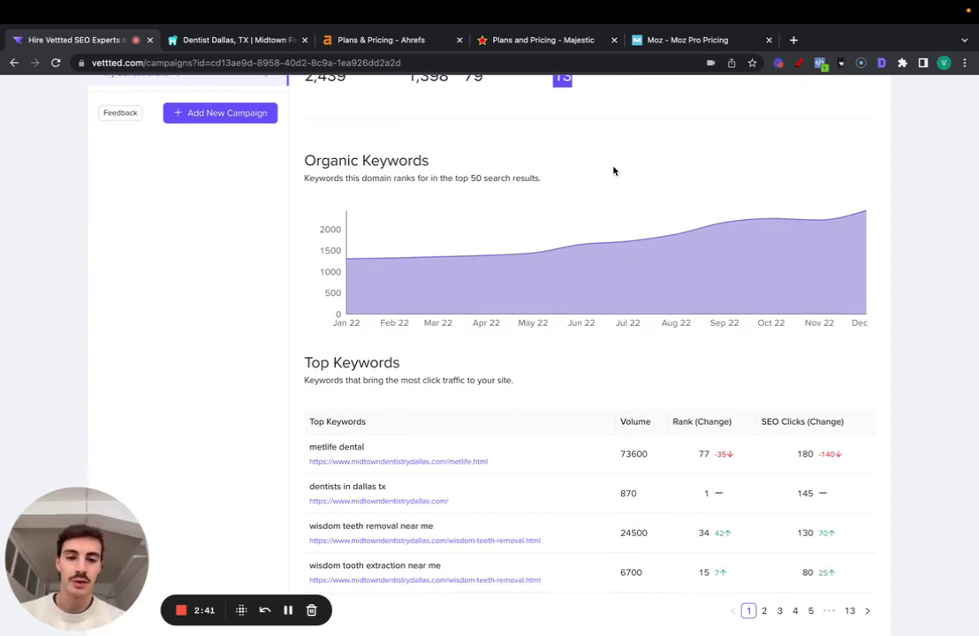
Examine the volume, rank and SEO clicks of the campaign's Top Keywords, including the second page of results.
{"action": "scroll", "coordinate": [614, 170], "scroll_direction": "down", "scroll_amount": 5}
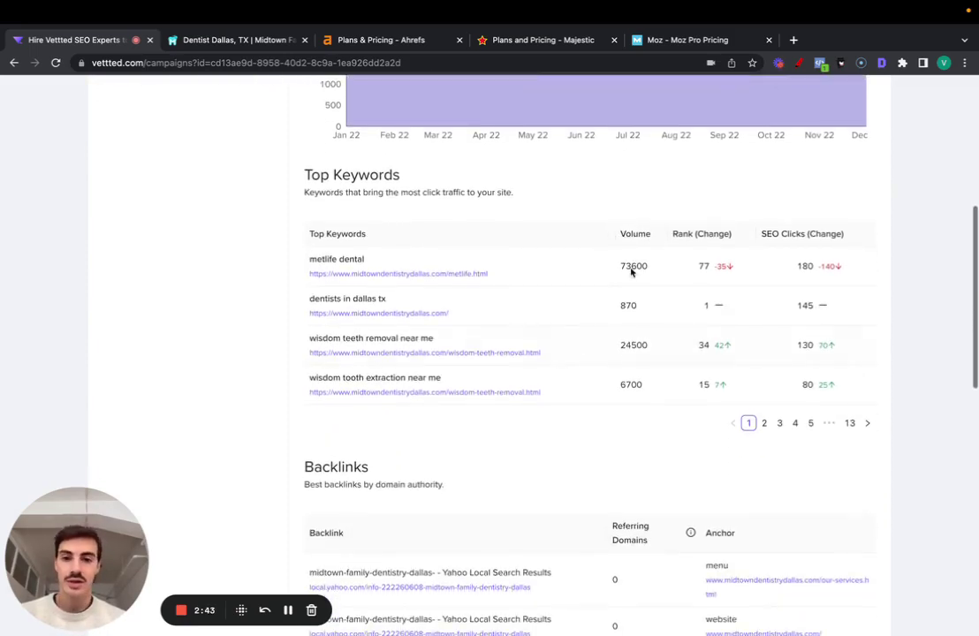
{"action": "scroll", "coordinate": [608, 352], "scroll_direction": "down", "scroll_amount": 1}
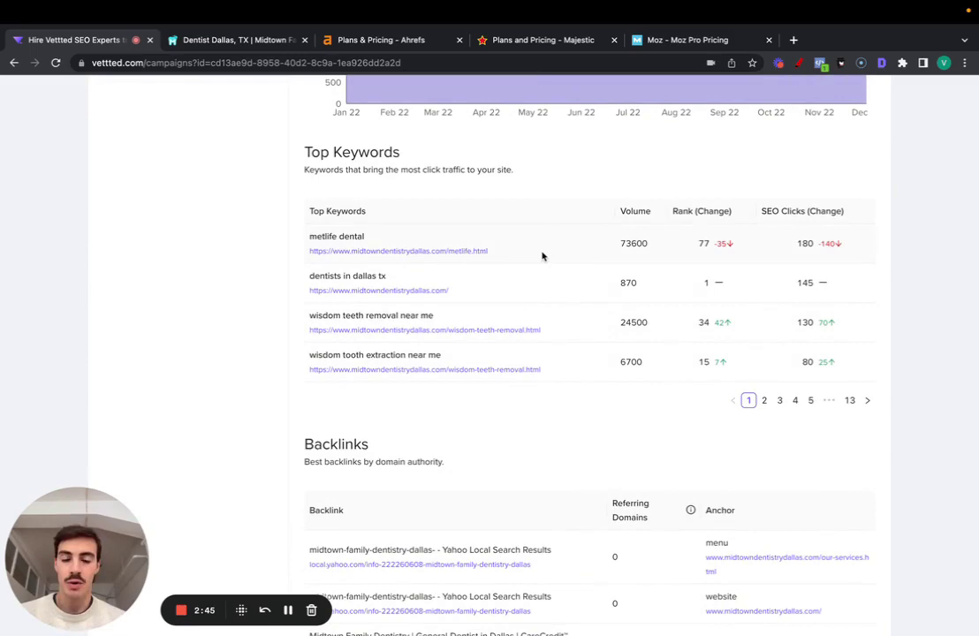
{"action": "scroll", "coordinate": [547, 281], "scroll_direction": "down", "scroll_amount": 1}
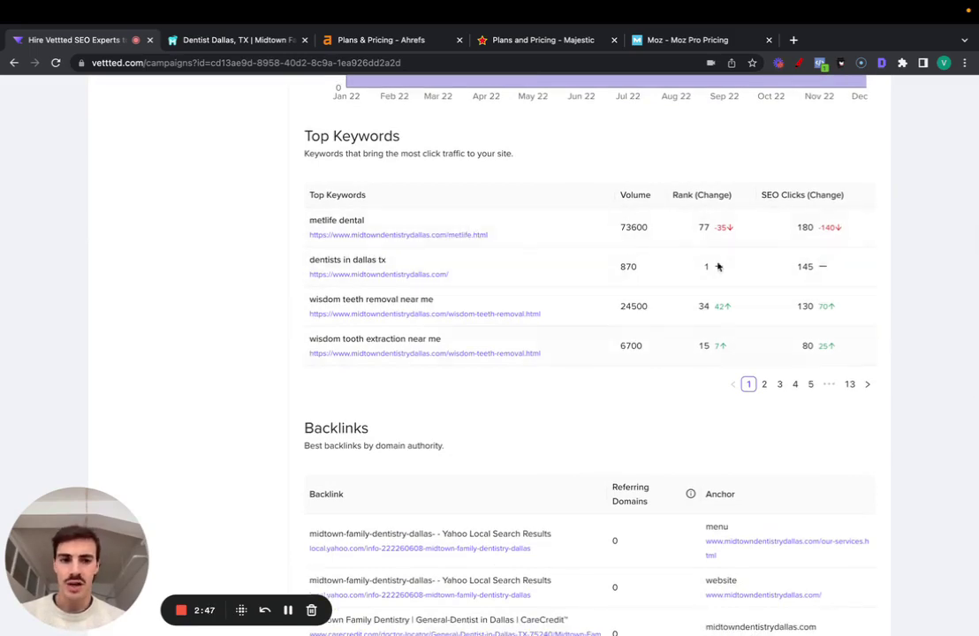
{"action": "left_click", "coordinate": [763, 384]}
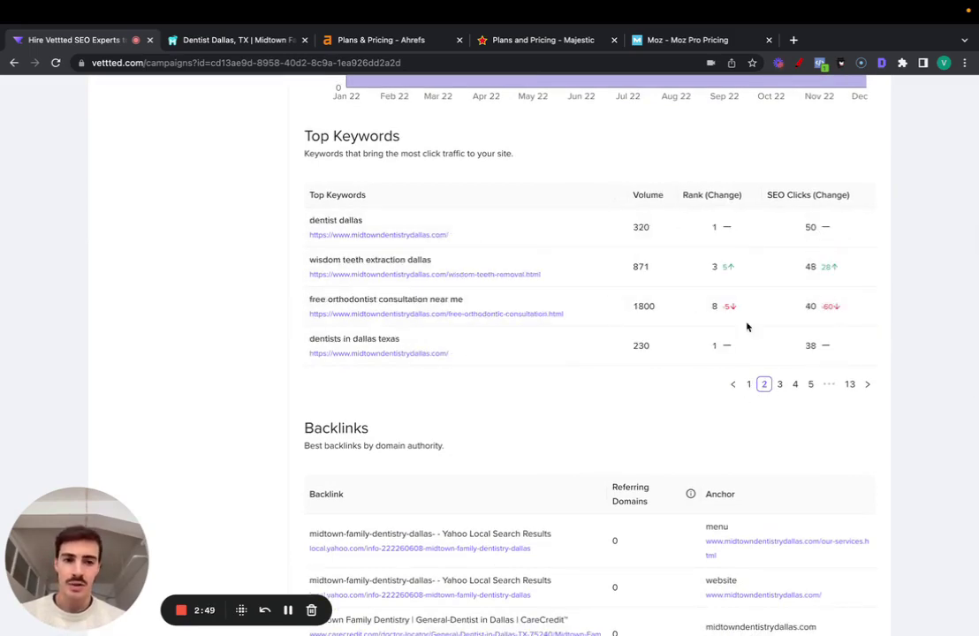
Examine the campaign's Backlinks table, highlighting the anchor text "menu" of the first backlink.
{"action": "scroll", "coordinate": [639, 373], "scroll_direction": "down", "scroll_amount": 10}
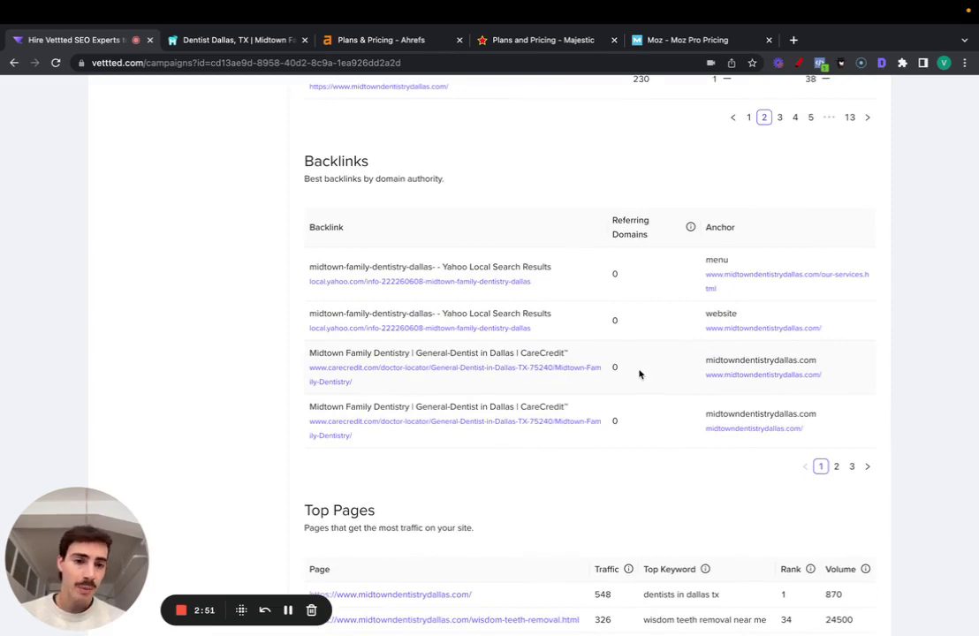
{"action": "scroll", "coordinate": [639, 373], "scroll_direction": "down", "scroll_amount": 1}
{"action": "double_click", "coordinate": [716, 236]}
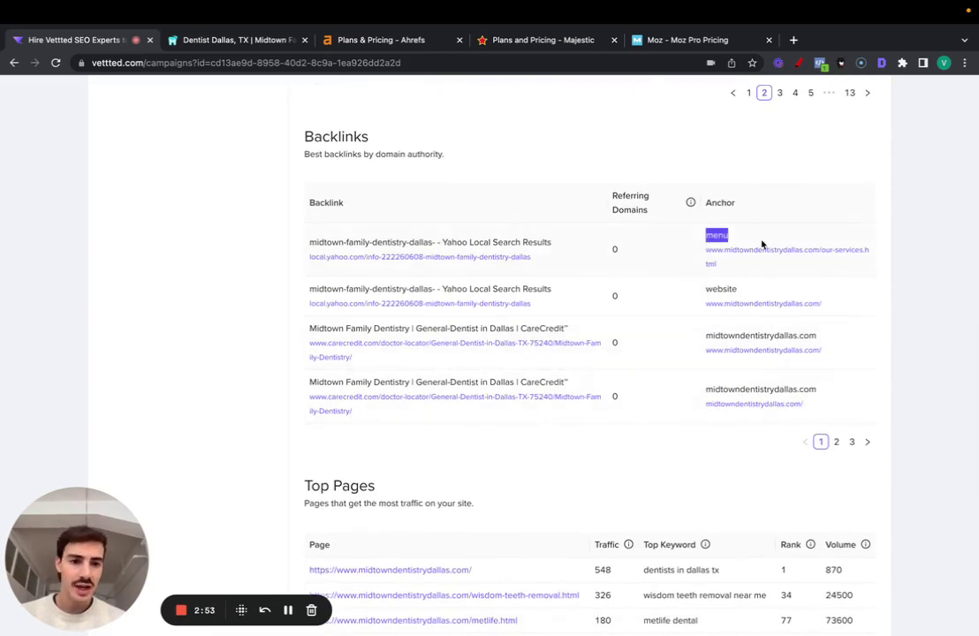
Examine the first entry in the Backlinks table, highlighting its Yahoo Local source page and the anchor text "menu".
{"action": "left_click_drag", "start_coordinate": [736, 271], "coordinate": [376, 237]}
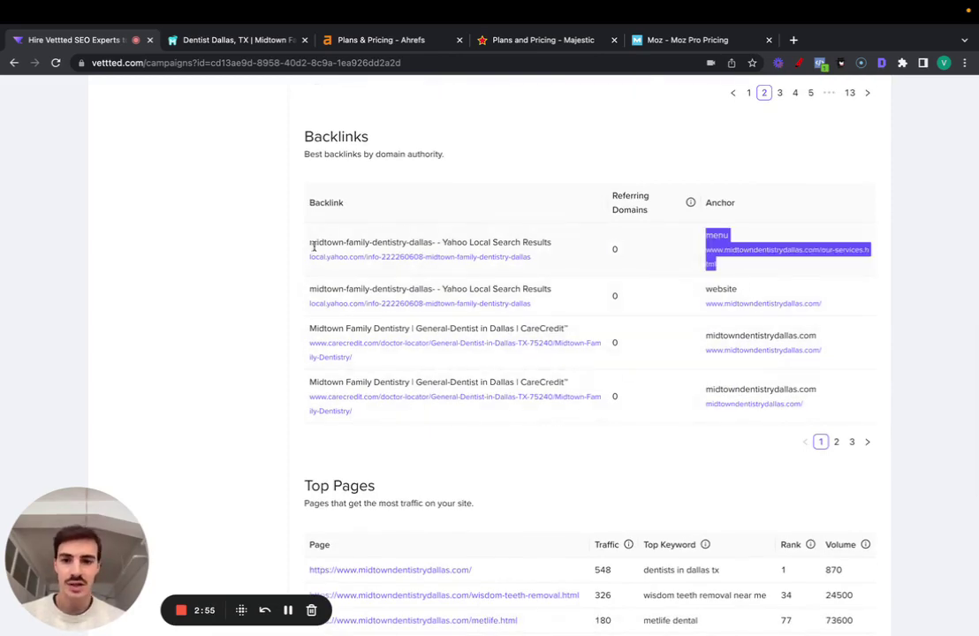
{"action": "left_click_drag", "start_coordinate": [304, 257], "coordinate": [557, 256]}
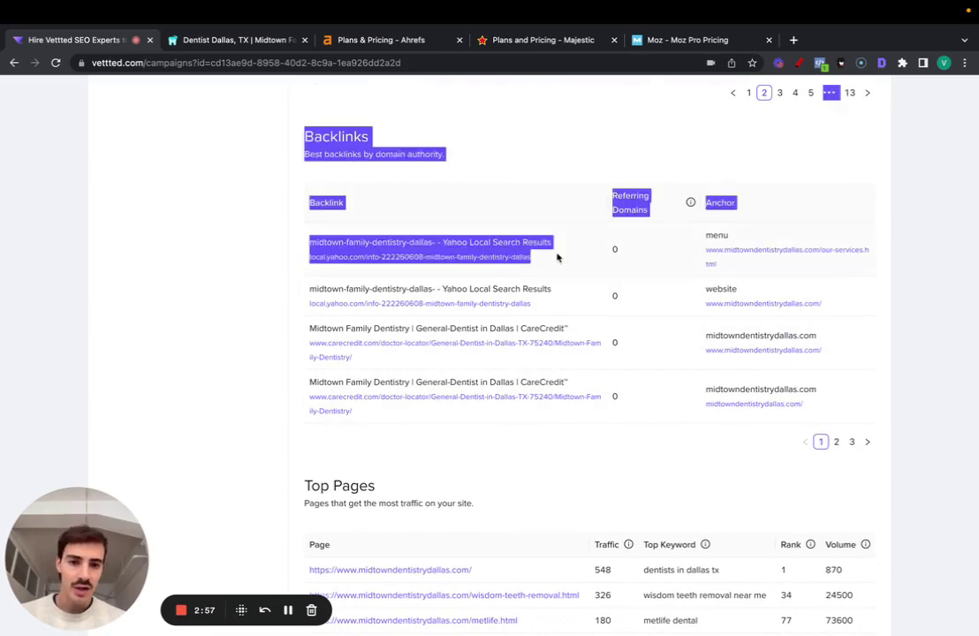
{"action": "left_click", "coordinate": [558, 256]}
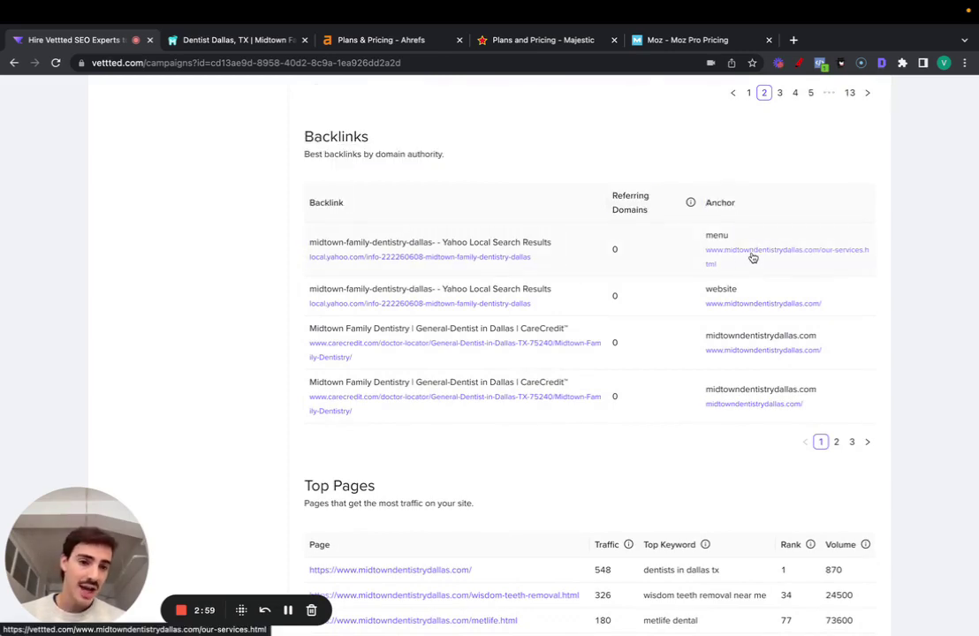
{"action": "left_click_drag", "start_coordinate": [732, 237], "coordinate": [704, 239]}
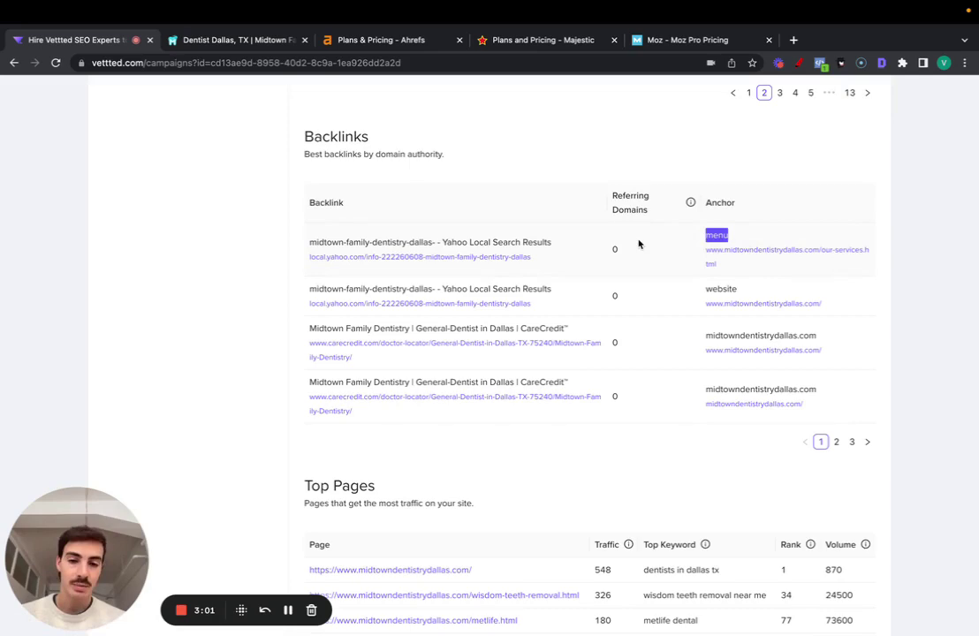
Review the campaign's Top Pages table and enlarge the Top Competitors chart to compare the dentist site with its competitors.
{"action": "scroll", "coordinate": [638, 245], "scroll_direction": "down", "scroll_amount": 5}
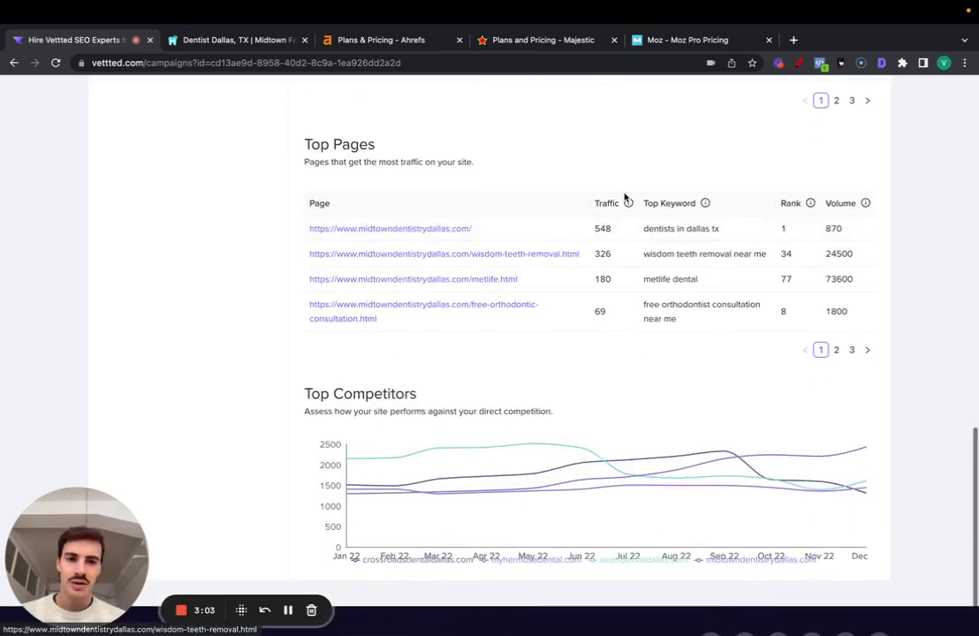
{"action": "scroll", "coordinate": [708, 250], "scroll_direction": "down", "scroll_amount": 1}
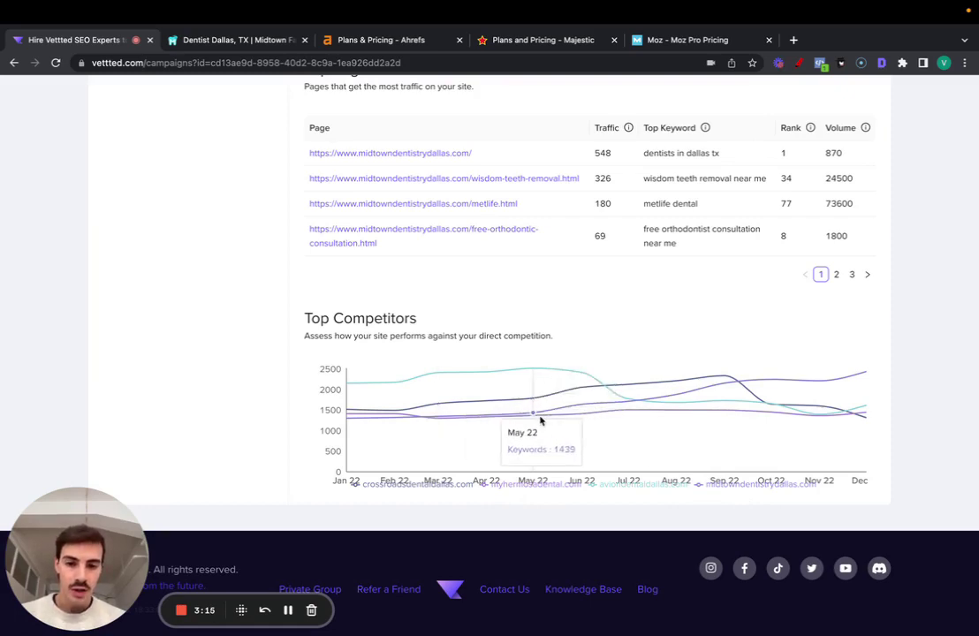
{"action": "scroll", "coordinate": [532, 499], "scroll_direction": "up", "scroll_amount": 5}
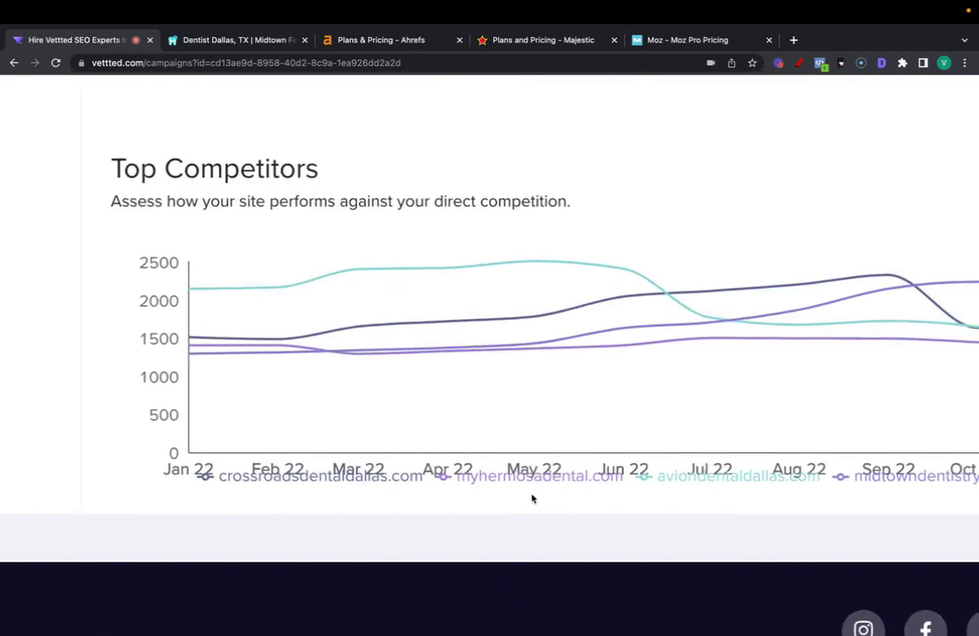
{"action": "scroll", "coordinate": [532, 499], "scroll_direction": "down", "scroll_amount": 5}
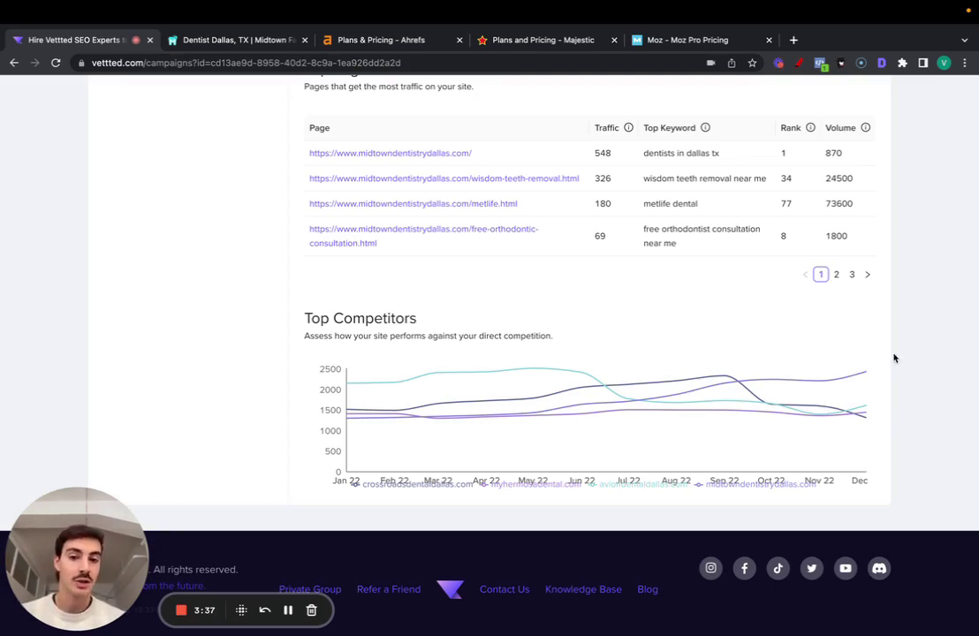
Check the Ahrefs and Majestic pricing pages for comparison and return to the Vettted dentist campaign.
{"action": "scroll", "coordinate": [851, 367], "scroll_direction": "up", "scroll_amount": 5}
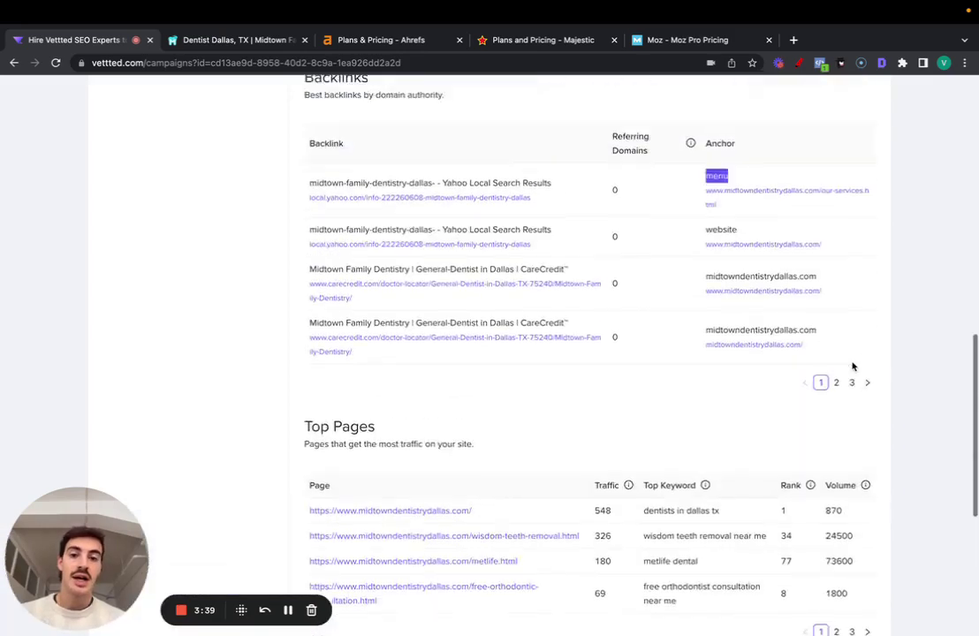
{"action": "scroll", "coordinate": [851, 367], "scroll_direction": "up", "scroll_amount": 10}
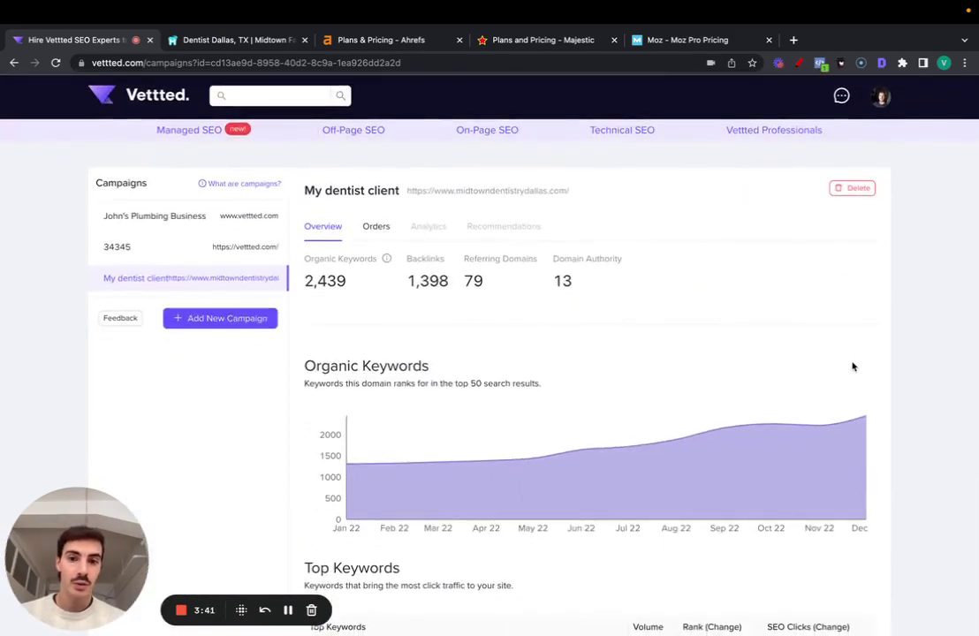
{"action": "scroll", "coordinate": [853, 366], "scroll_direction": "down", "scroll_amount": 2}
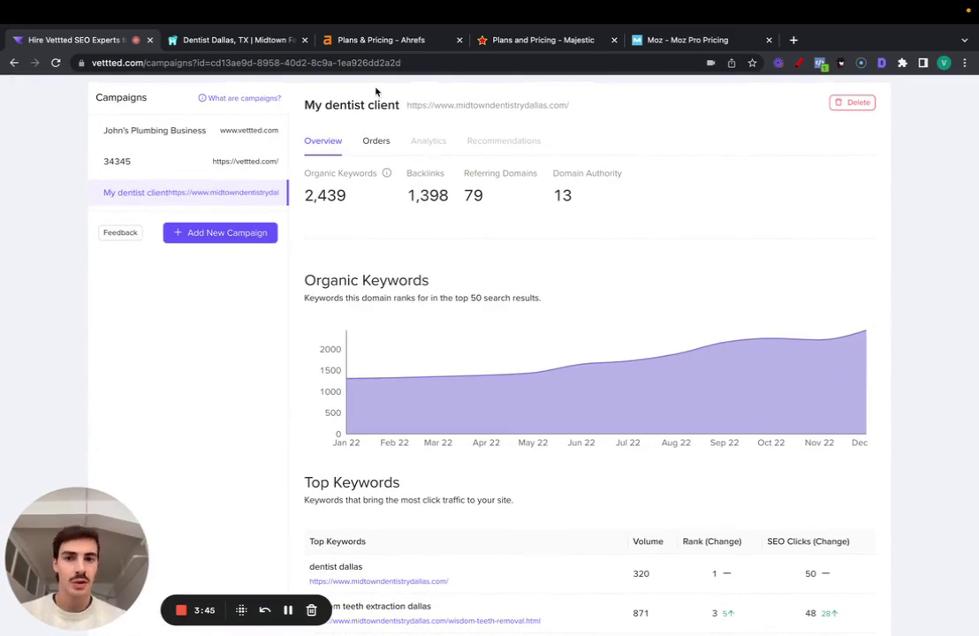
{"action": "left_click", "coordinate": [332, 43]}
{"action": "left_click", "coordinate": [512, 42]}
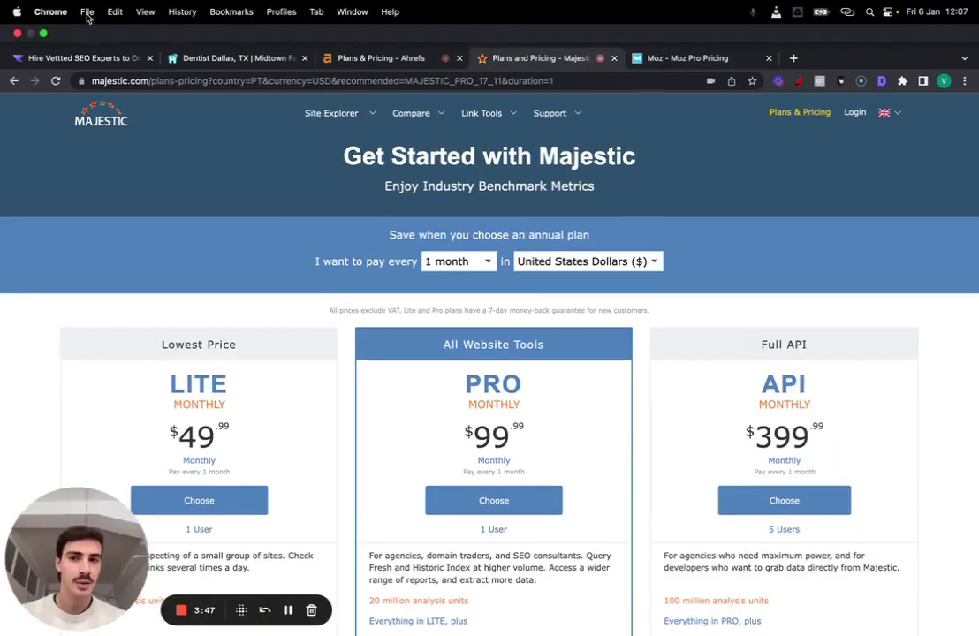
{"action": "left_click", "coordinate": [93, 41]}
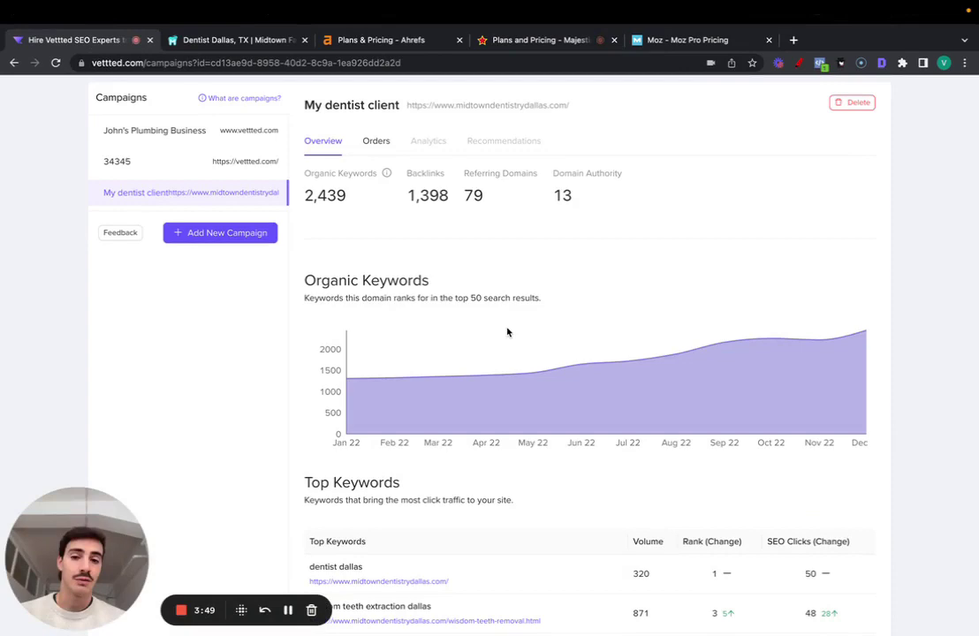
Review the dentist campaign's overview metrics, Organic Keywords chart, Top Keywords and Backlinks once more.
{"action": "scroll", "coordinate": [716, 288], "scroll_direction": "up", "scroll_amount": 1}
{"action": "scroll", "coordinate": [717, 288], "scroll_direction": "up", "scroll_amount": 2}
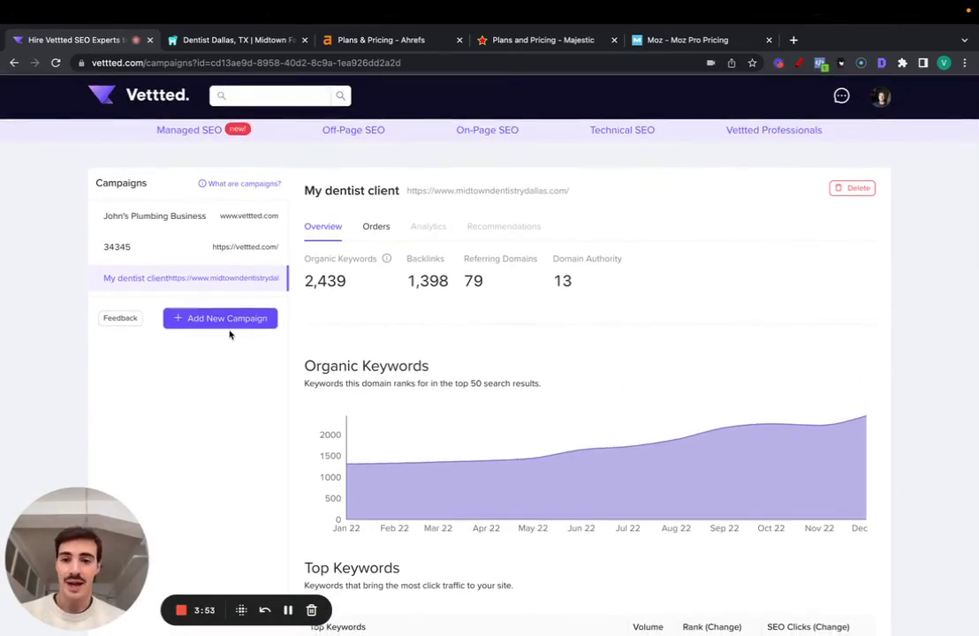
{"action": "scroll", "coordinate": [305, 329], "scroll_direction": "down", "scroll_amount": 1}
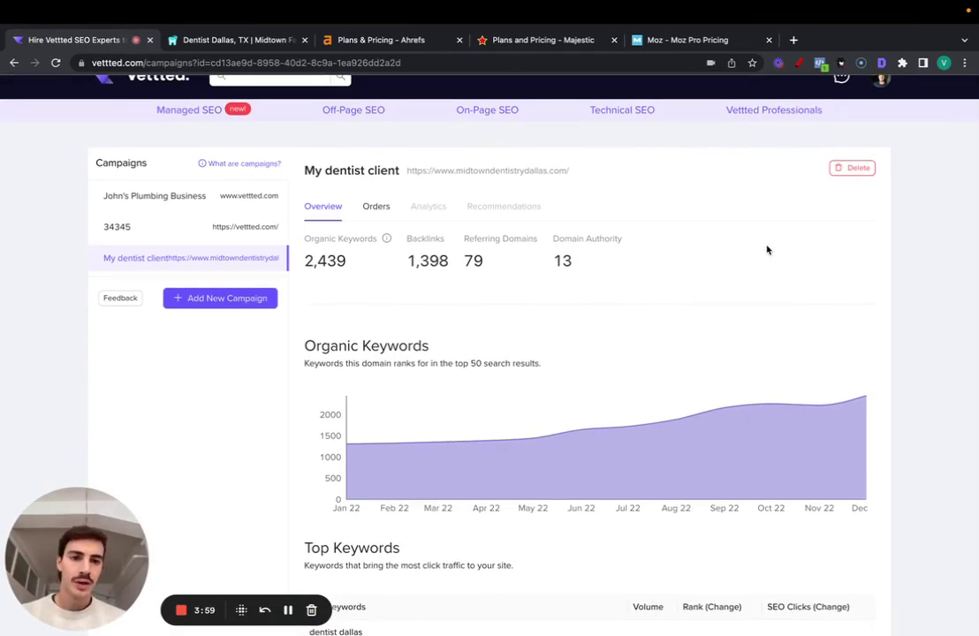
{"action": "scroll", "coordinate": [854, 223], "scroll_direction": "down", "scroll_amount": 5}
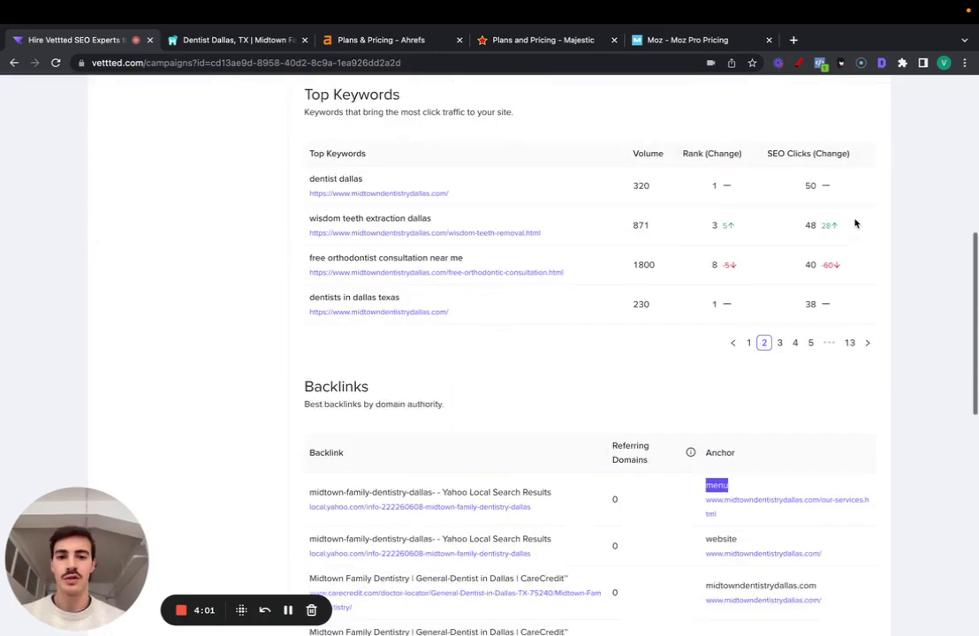
{"action": "scroll", "coordinate": [854, 222], "scroll_direction": "down", "scroll_amount": 3}
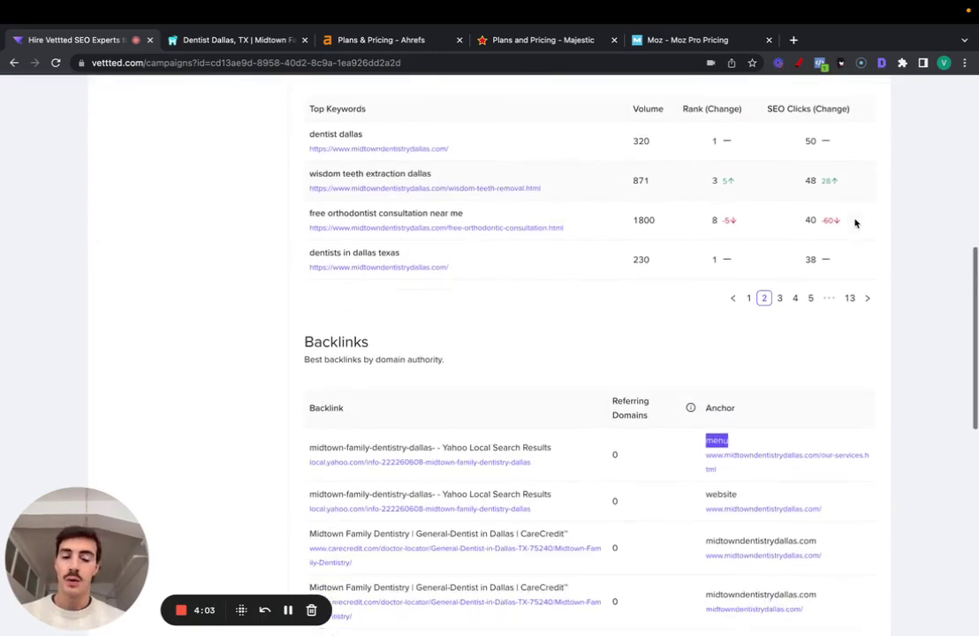
{"action": "scroll", "coordinate": [812, 279], "scroll_direction": "up", "scroll_amount": 3}
{"action": "scroll", "coordinate": [592, 246], "scroll_direction": "up", "scroll_amount": 3}
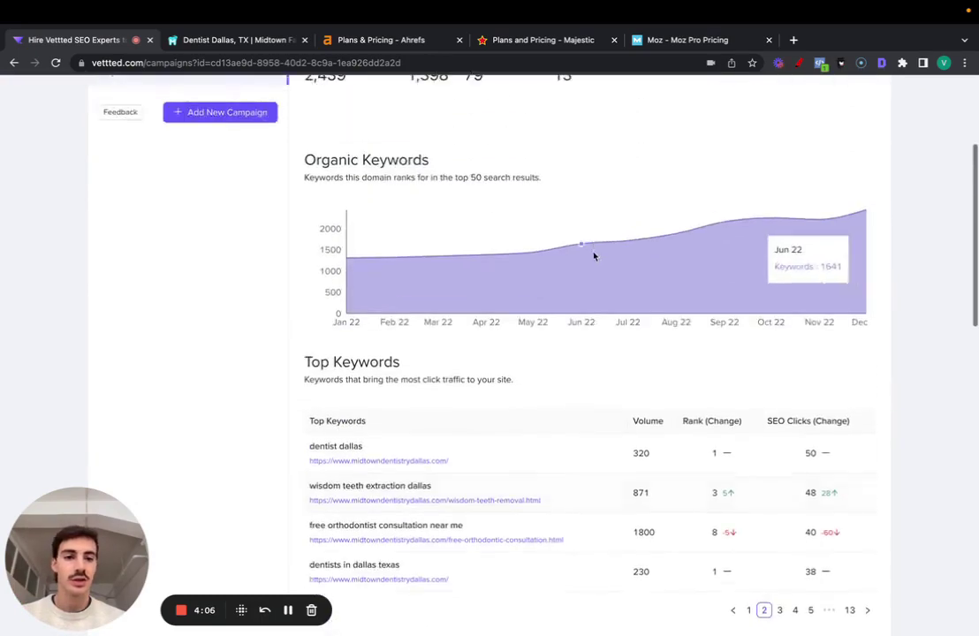
{"action": "scroll", "coordinate": [750, 381], "scroll_direction": "down", "scroll_amount": 3}
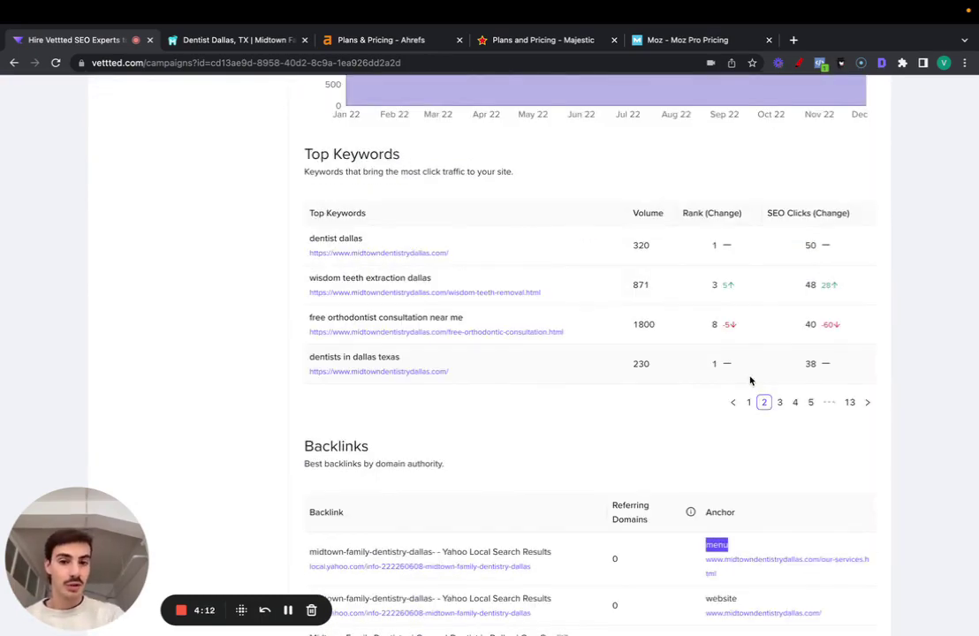
Highlight the Top Keywords heading, show the first page of its results and return to the campaign overview.
{"action": "left_click_drag", "start_coordinate": [303, 154], "coordinate": [431, 154]}
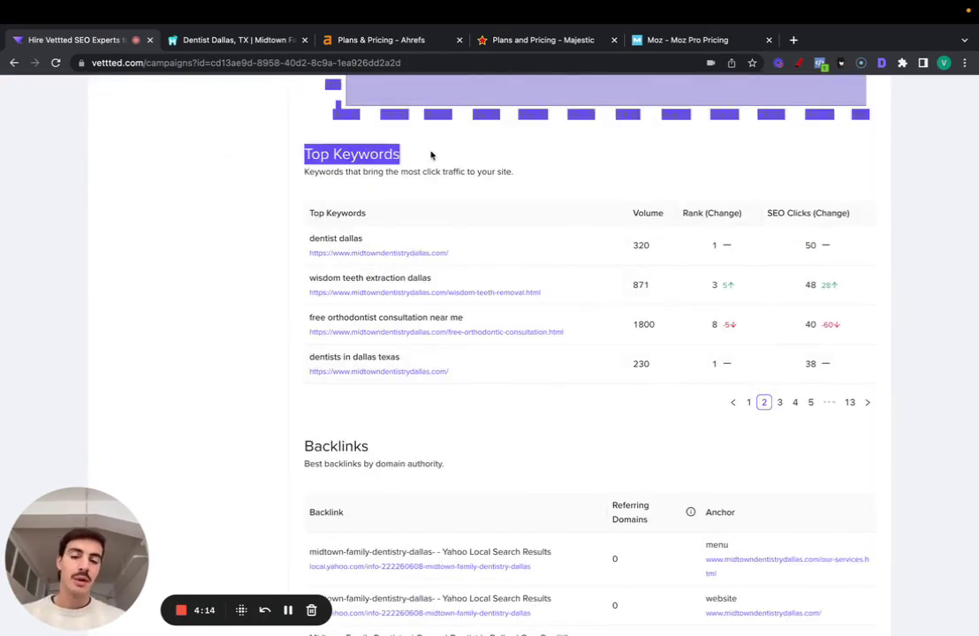
{"action": "left_click", "coordinate": [431, 155]}
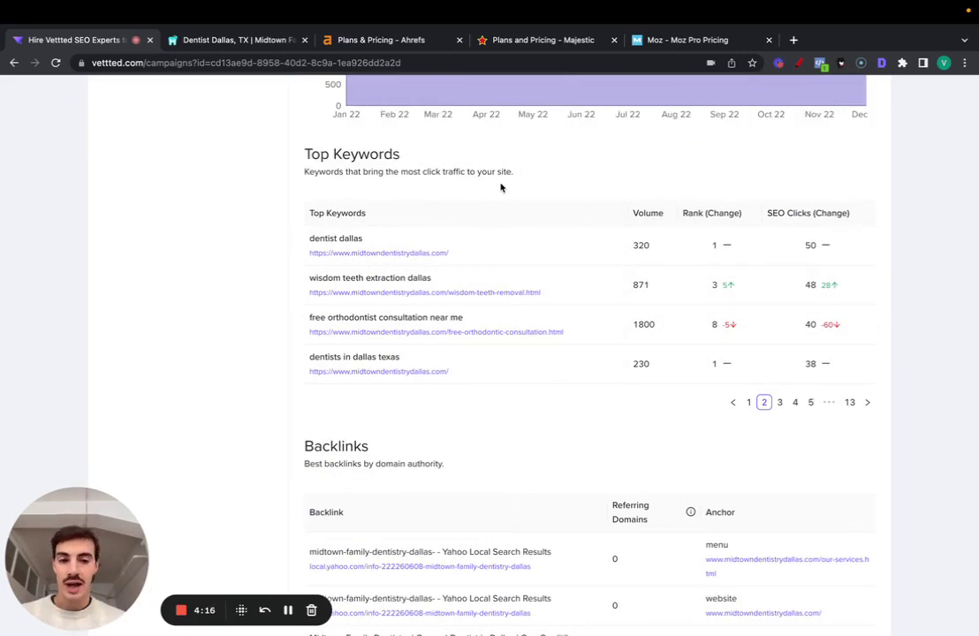
{"action": "left_click", "coordinate": [749, 402]}
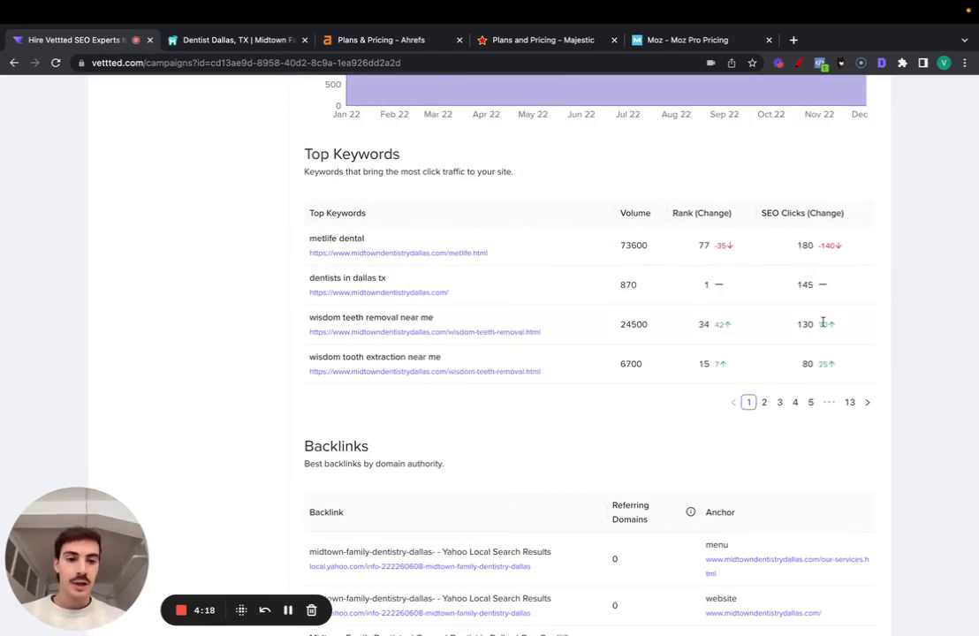
{"action": "scroll", "coordinate": [823, 324], "scroll_direction": "up", "scroll_amount": 5}
{"action": "scroll", "coordinate": [824, 327], "scroll_direction": "up", "scroll_amount": 2}
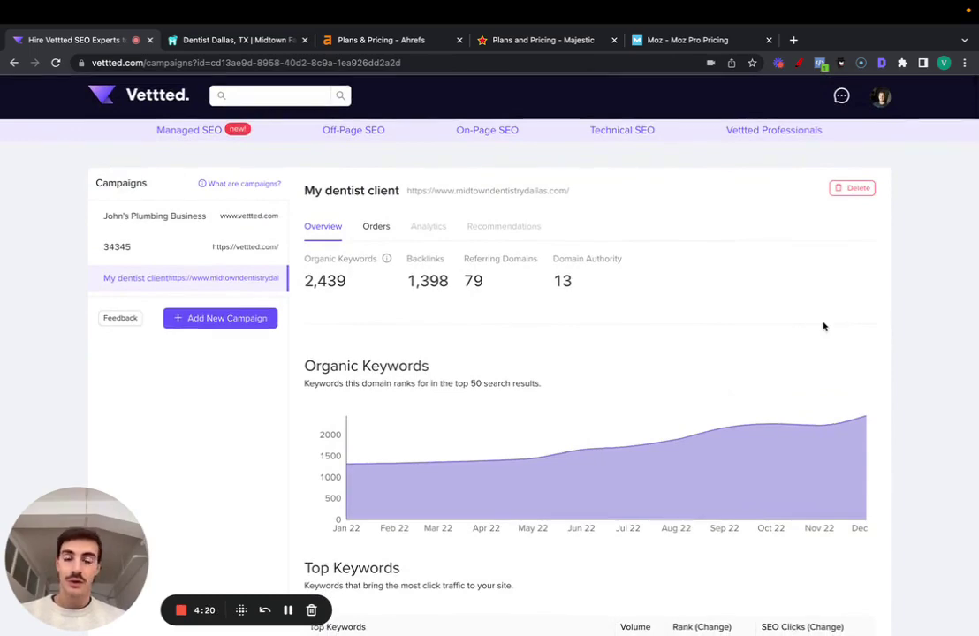
{"action": "left_click_drag", "start_coordinate": [74, 548], "coordinate": [536, 174]}
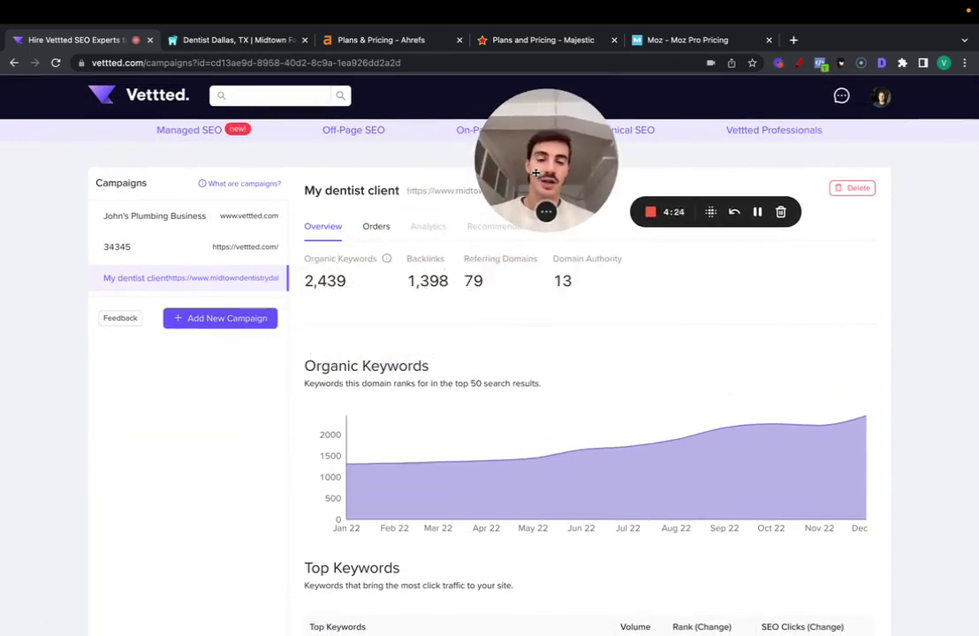
{"action": "left_click_drag", "start_coordinate": [535, 174], "coordinate": [520, 174]}
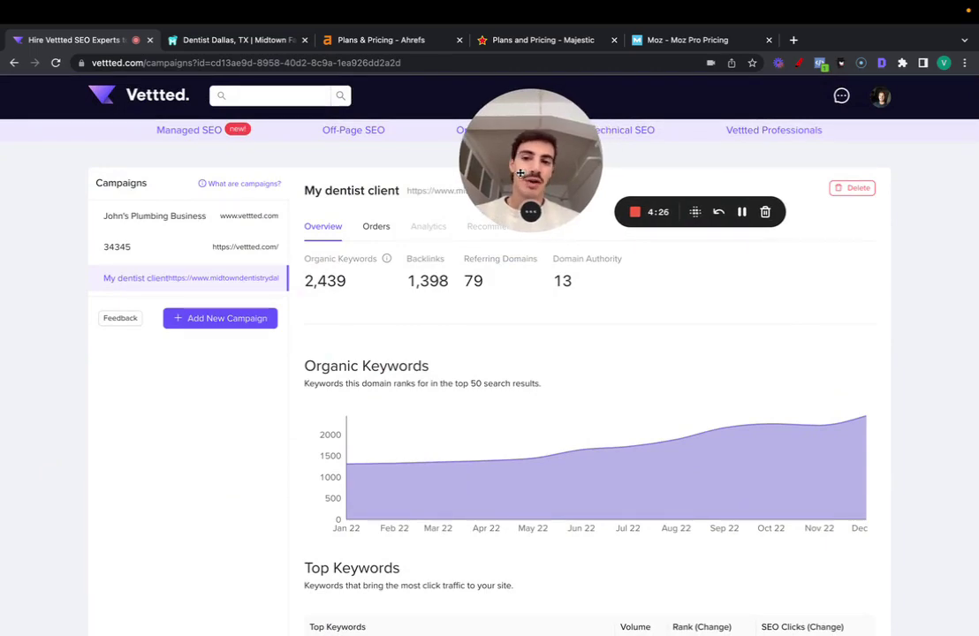